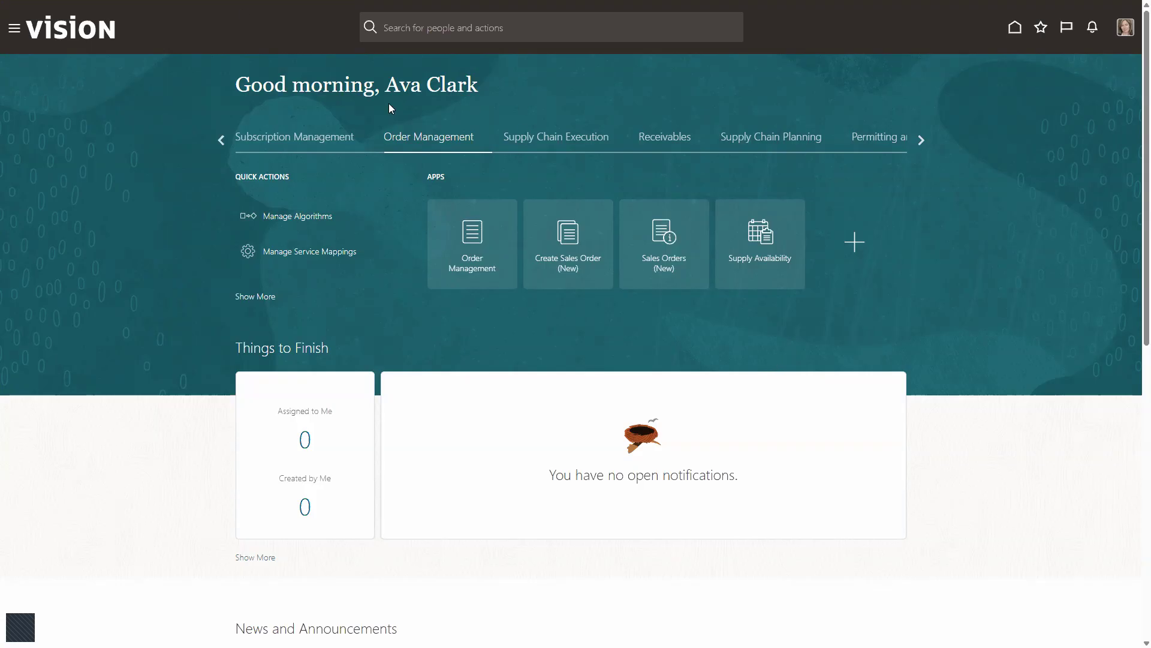
- Start creating a new sales order from Manage Orders in Order Management
{"action": "left_click", "coordinate": [474, 239]}
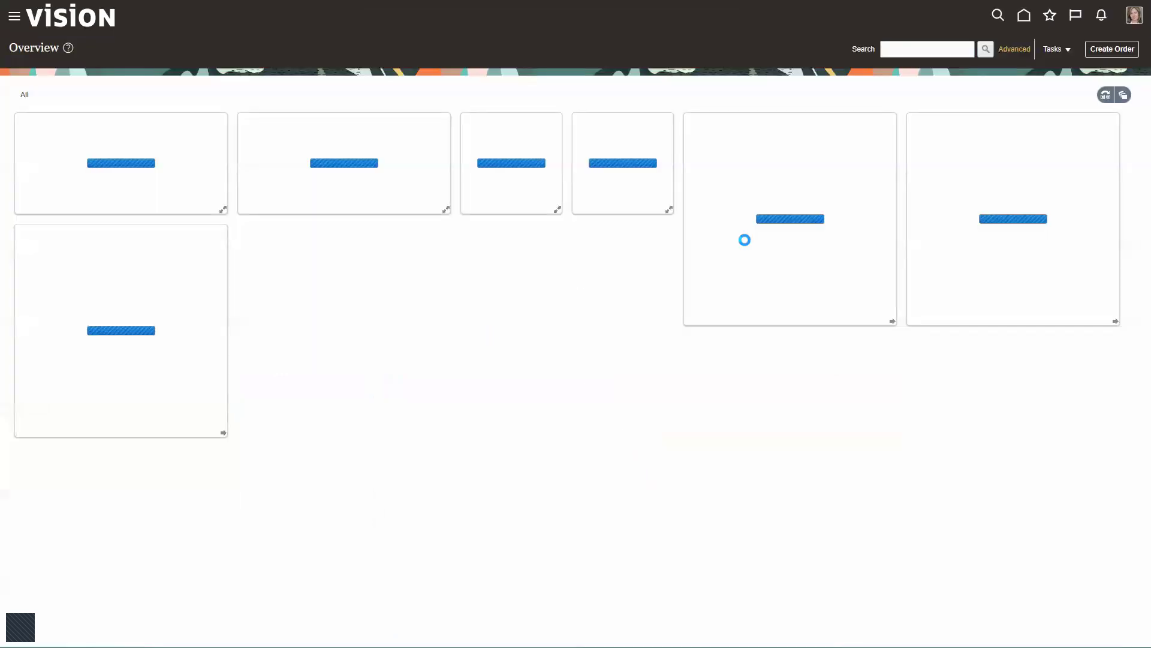
{"action": "left_click", "coordinate": [1066, 52]}
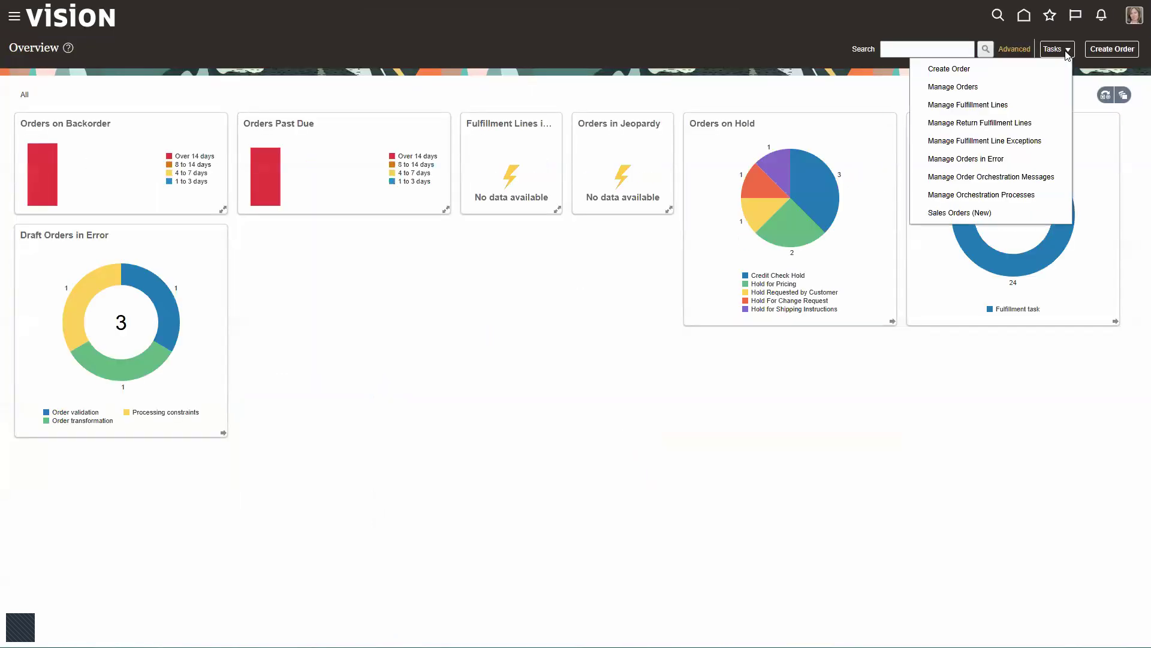
{"action": "left_click", "coordinate": [963, 88]}
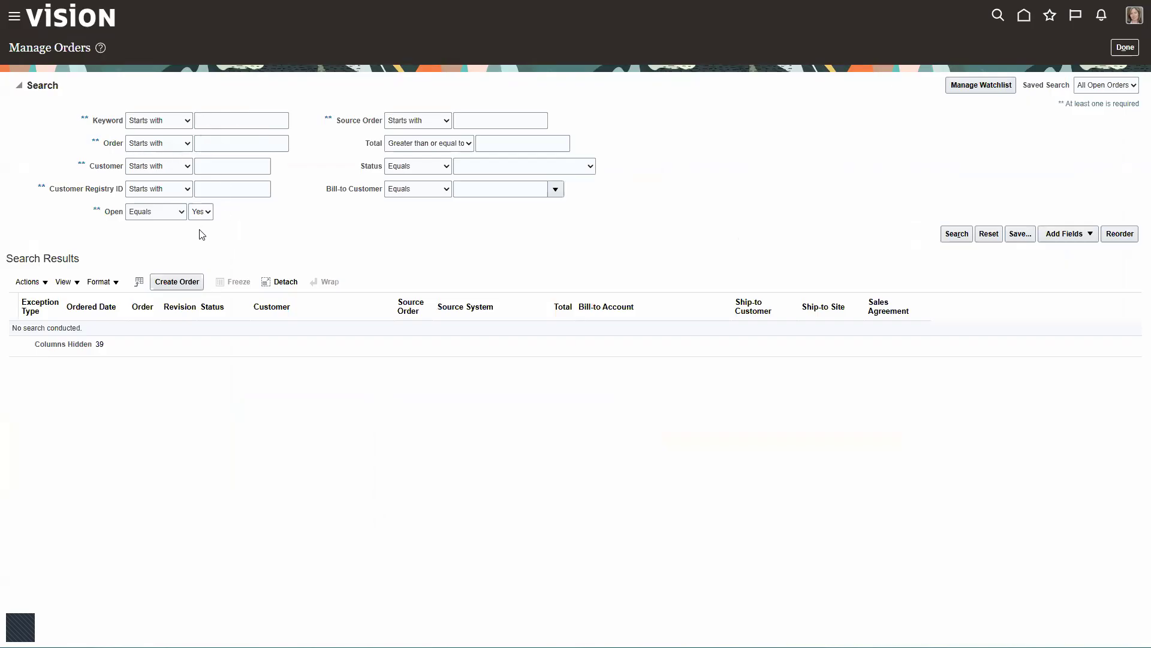
{"action": "left_click", "coordinate": [178, 282]}
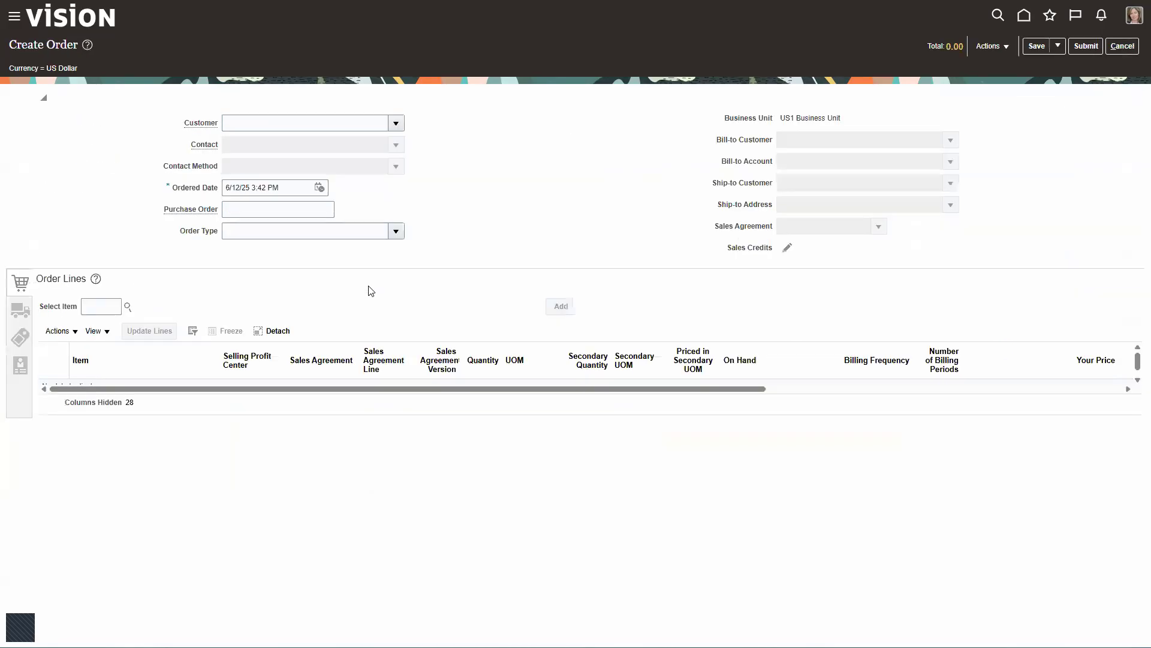
- Set the new order's customer to Conifer International
{"action": "left_click", "coordinate": [309, 124]}
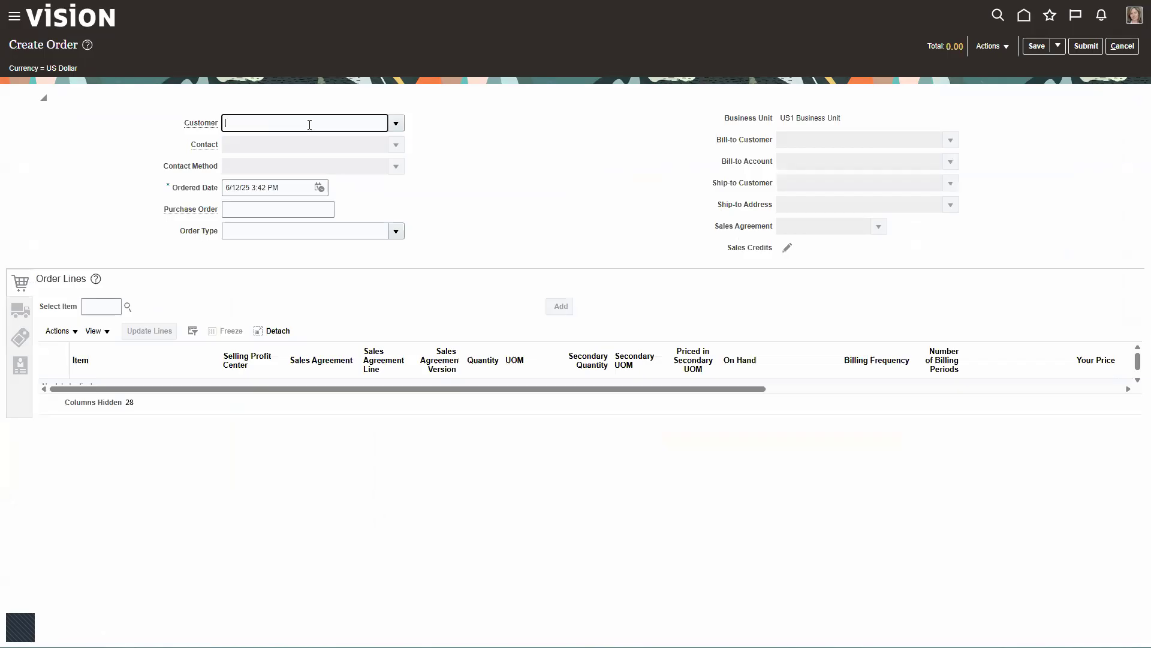
{"action": "type", "text": "Conifer"}
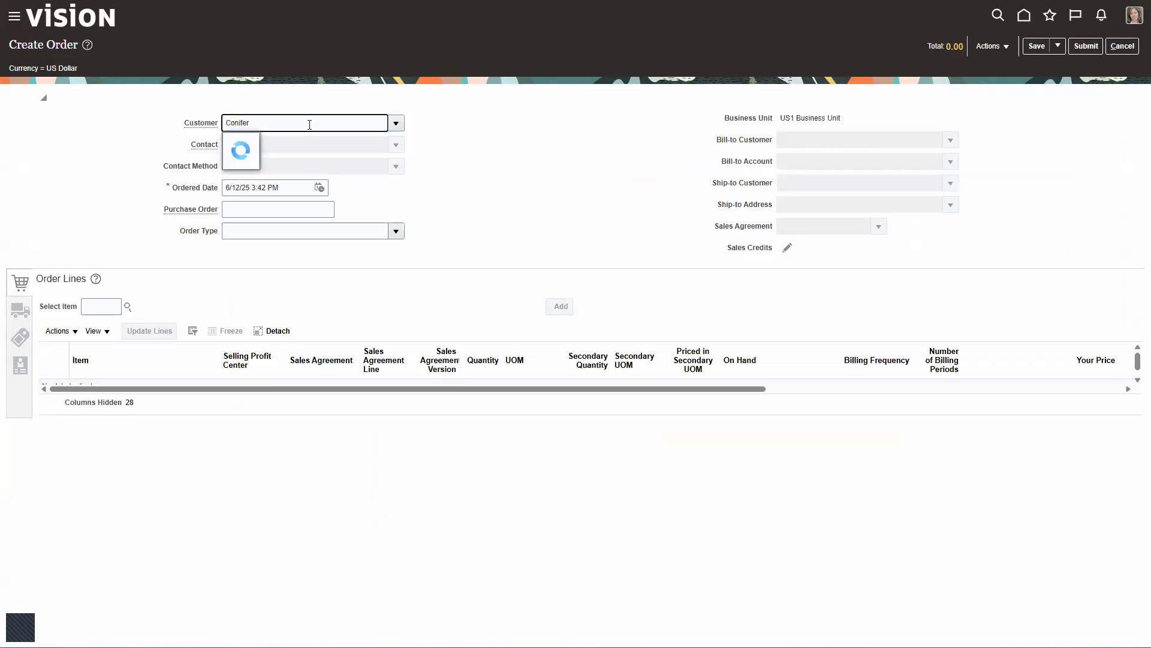
{"action": "left_click", "coordinate": [290, 146]}
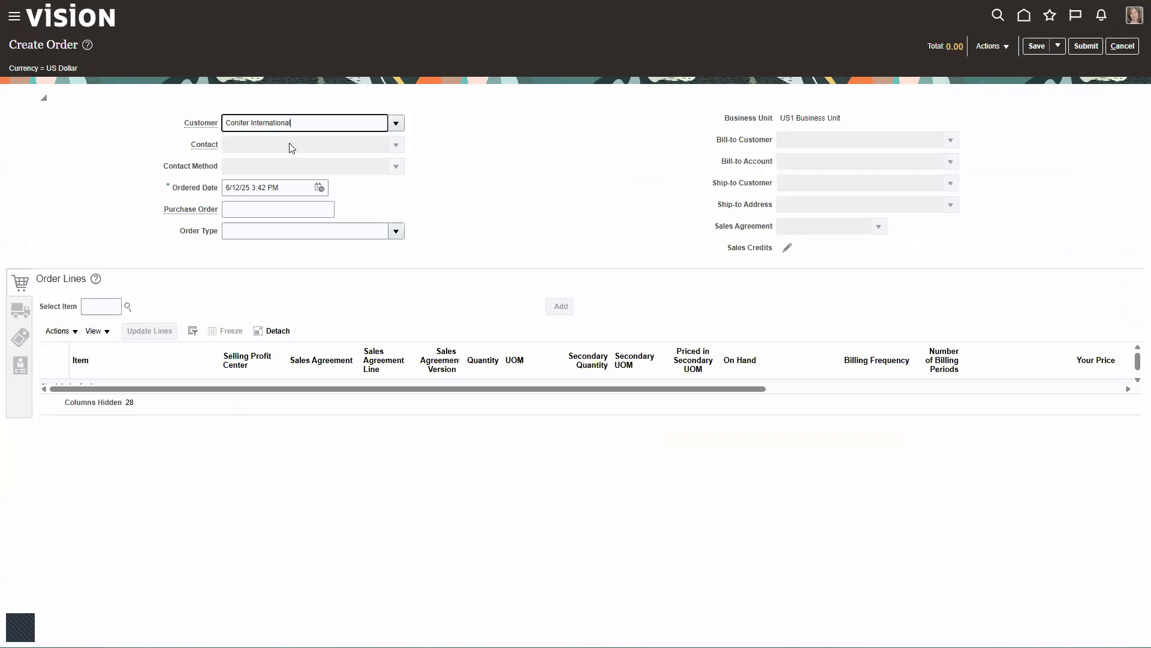
{"action": "key", "text": "Tab"}
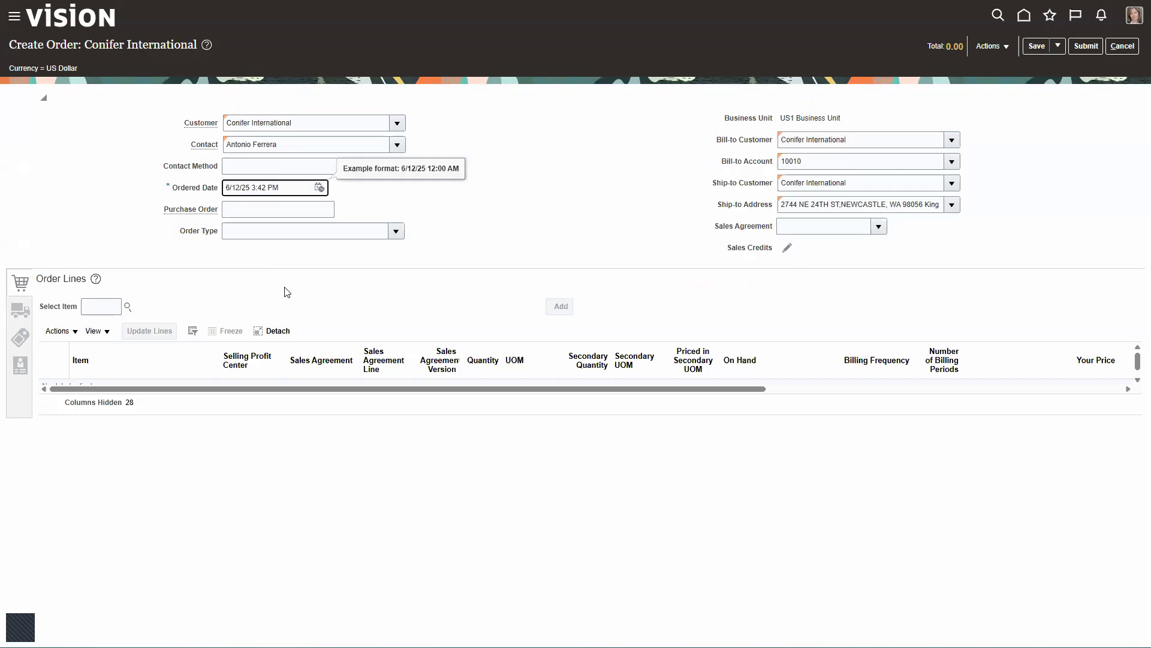
- Add an order line for item AS86004, the Ultra Power Server (Blade) 3000, with quantity 1
{"action": "left_click", "coordinate": [109, 301]}
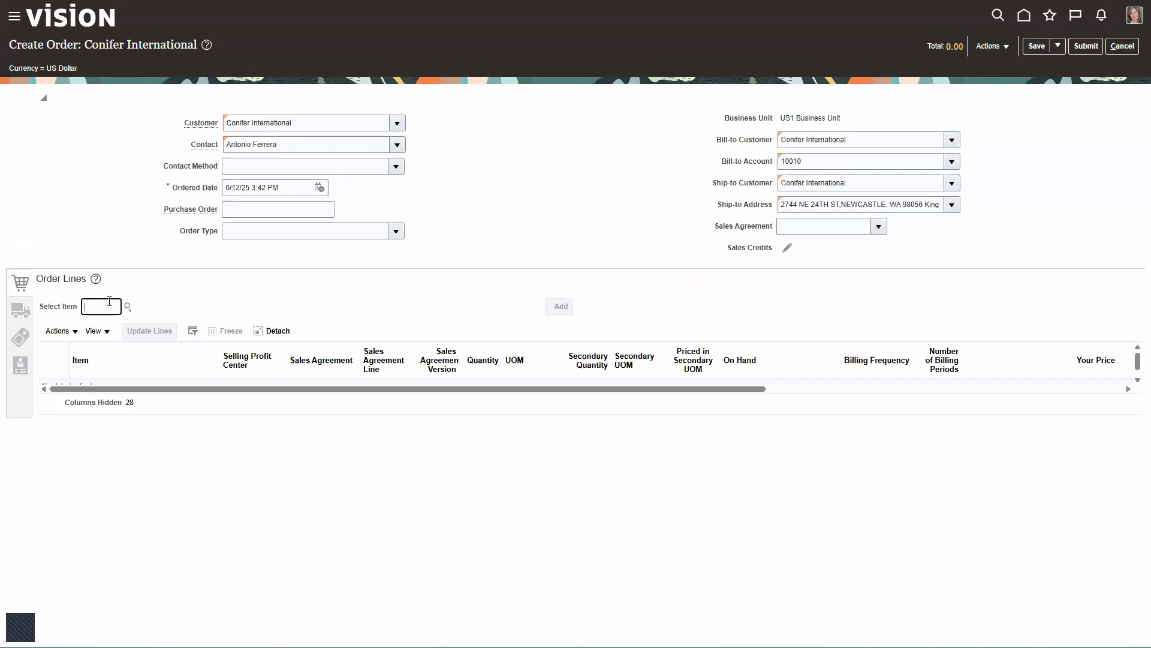
{"action": "type", "text": "AS86064"}
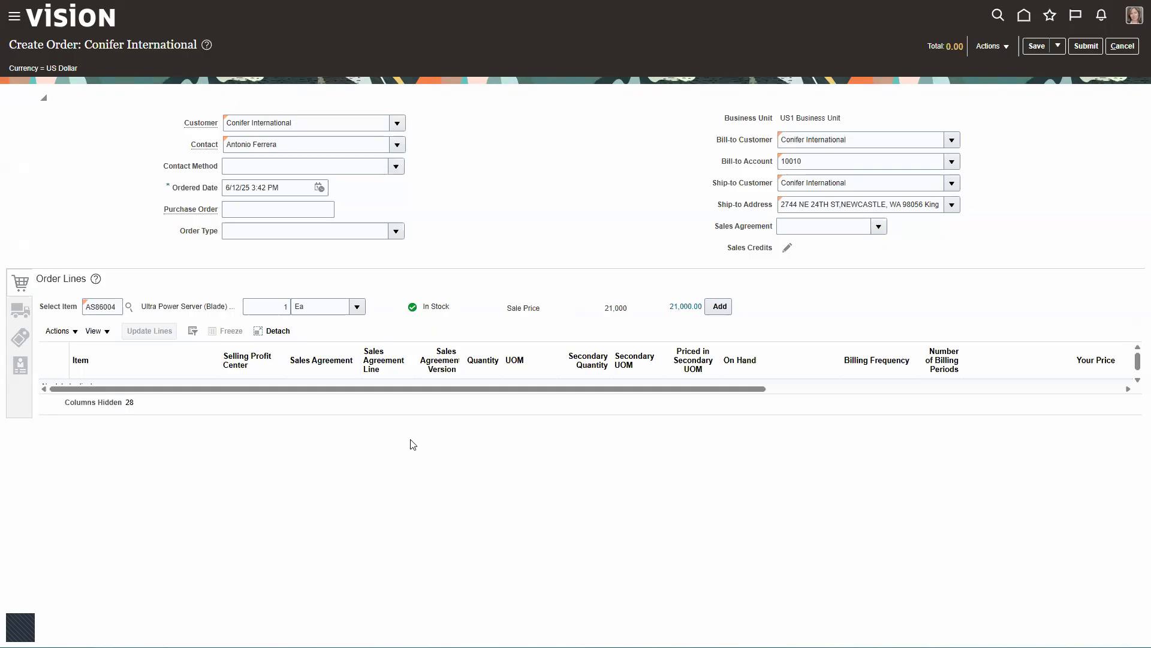
{"action": "left_click", "coordinate": [720, 309]}
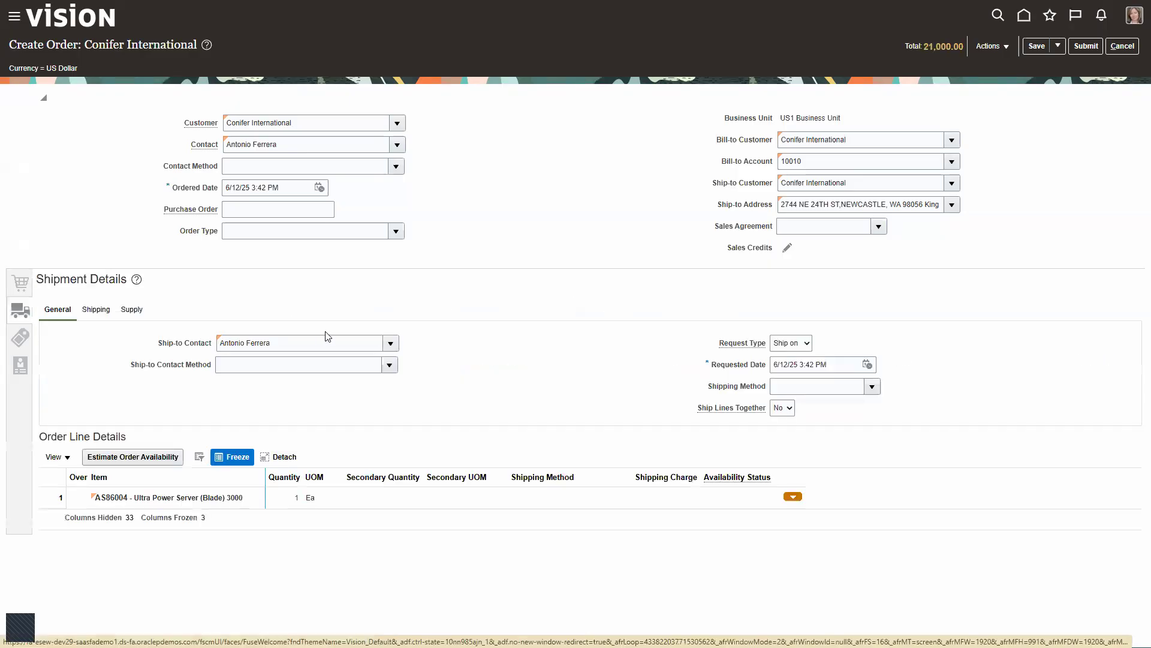
- Set the warehouse to 100 - Manchester in the order's supply shipment details
{"action": "left_click", "coordinate": [131, 310]}
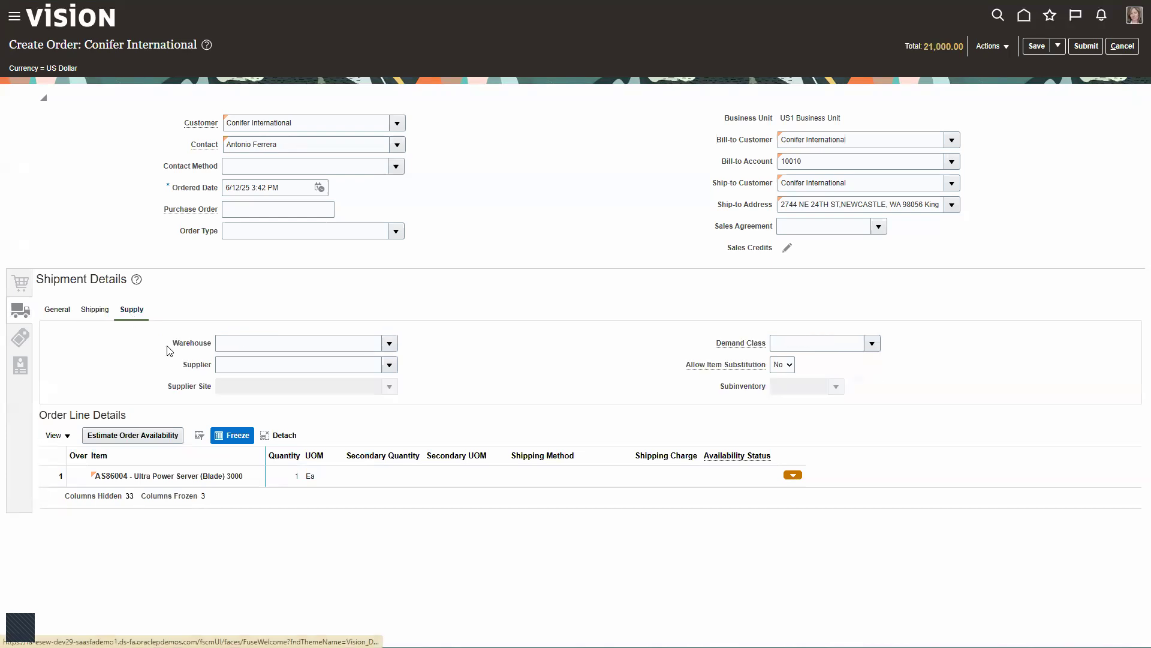
{"action": "left_click", "coordinate": [240, 340]}
{"action": "type", "text": "100"}
{"action": "key", "text": "Tab"}
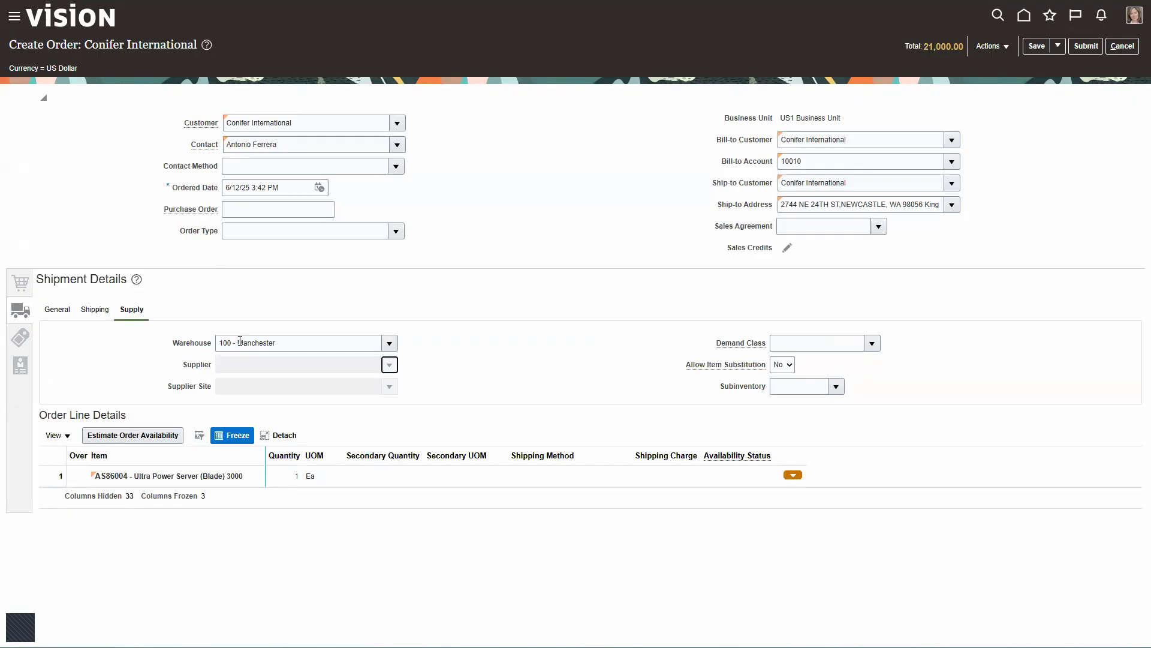
{"action": "left_click", "coordinate": [300, 343]}
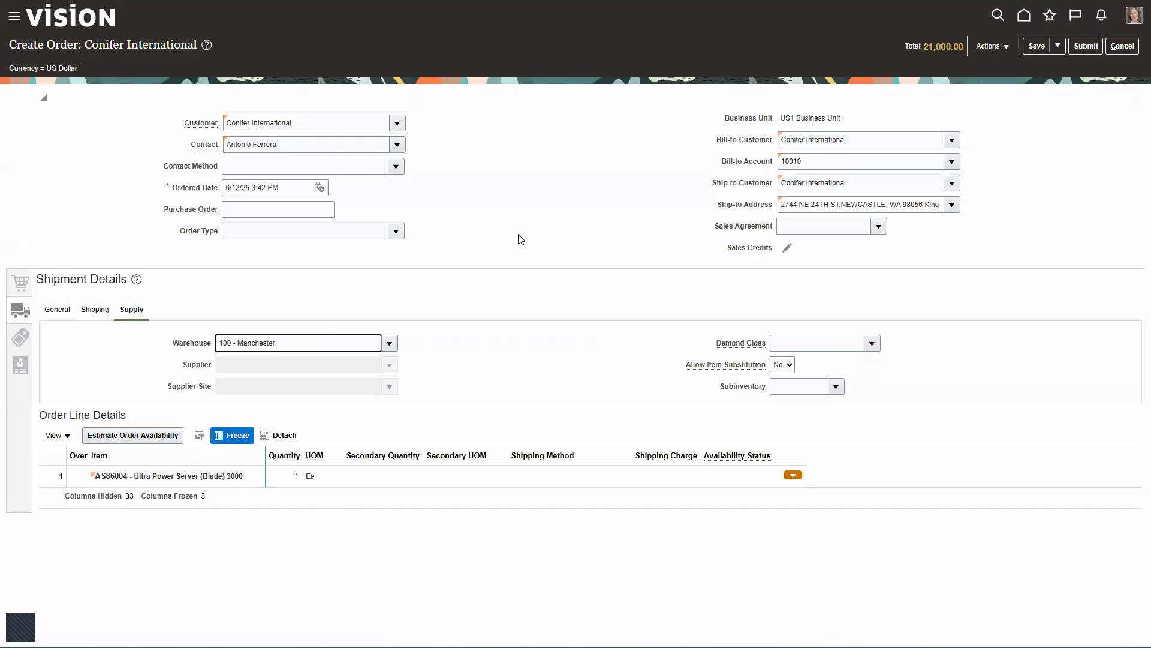
- Submit the sales order and switch to its fulfillment view
{"action": "left_click", "coordinate": [1086, 46]}
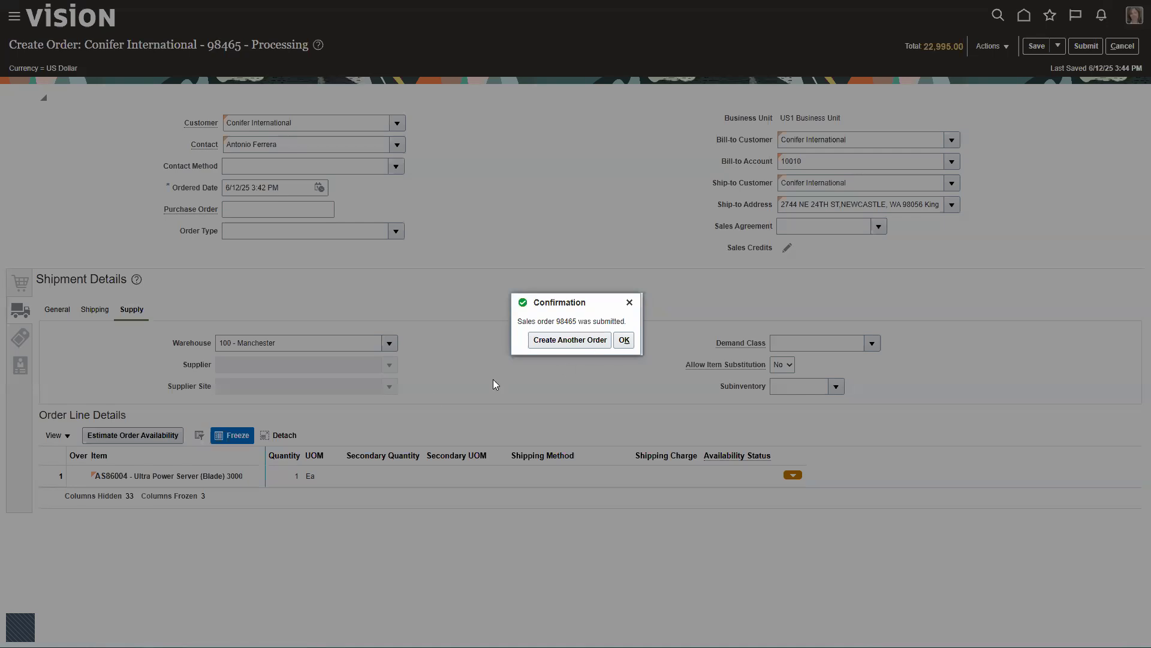
{"action": "left_click", "coordinate": [623, 340]}
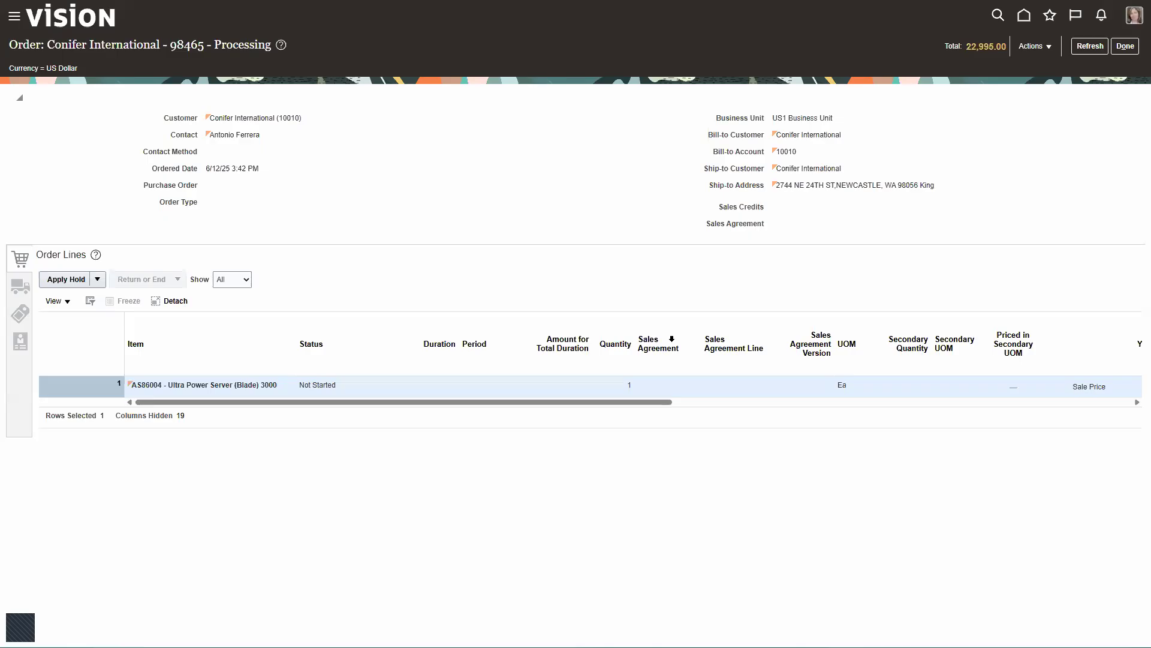
{"action": "left_click", "coordinate": [1036, 48]}
{"action": "left_click", "coordinate": [957, 182]}
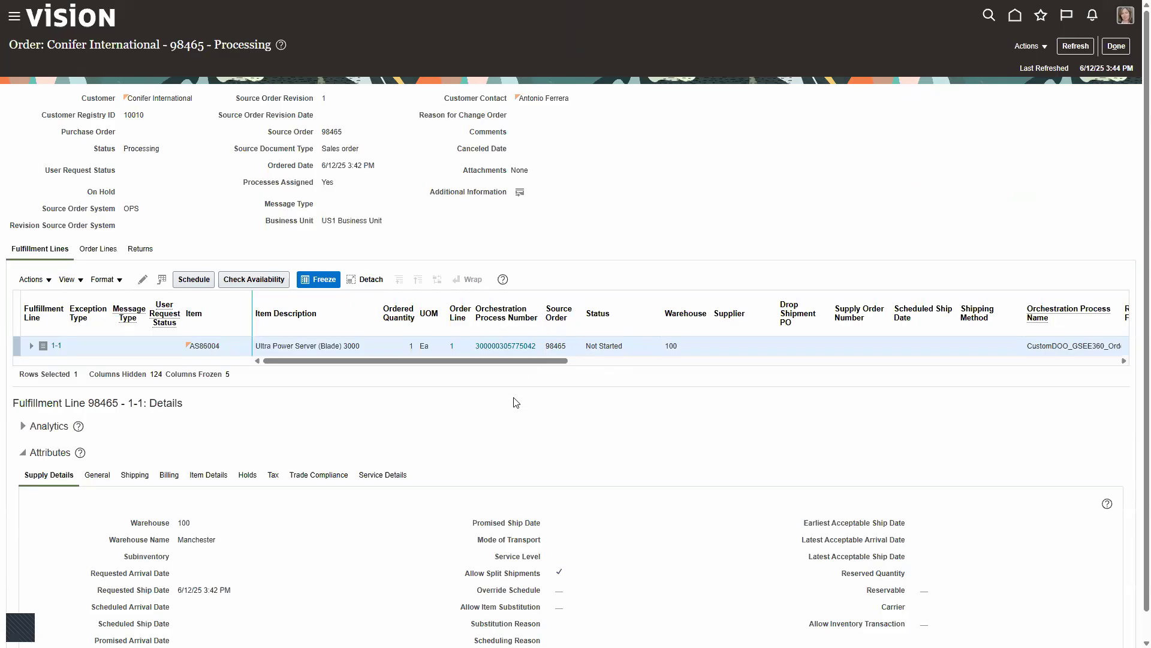
- Check the fulfillment line's refreshed status, warehouse and supply details, and close the order
{"action": "mouse_move", "coordinate": [548, 303]}
{"action": "left_mouse_down"}
{"action": "mouse_move", "coordinate": [549, 344]}
{"action": "mouse_move", "coordinate": [745, 365]}
{"action": "left_mouse_up"}
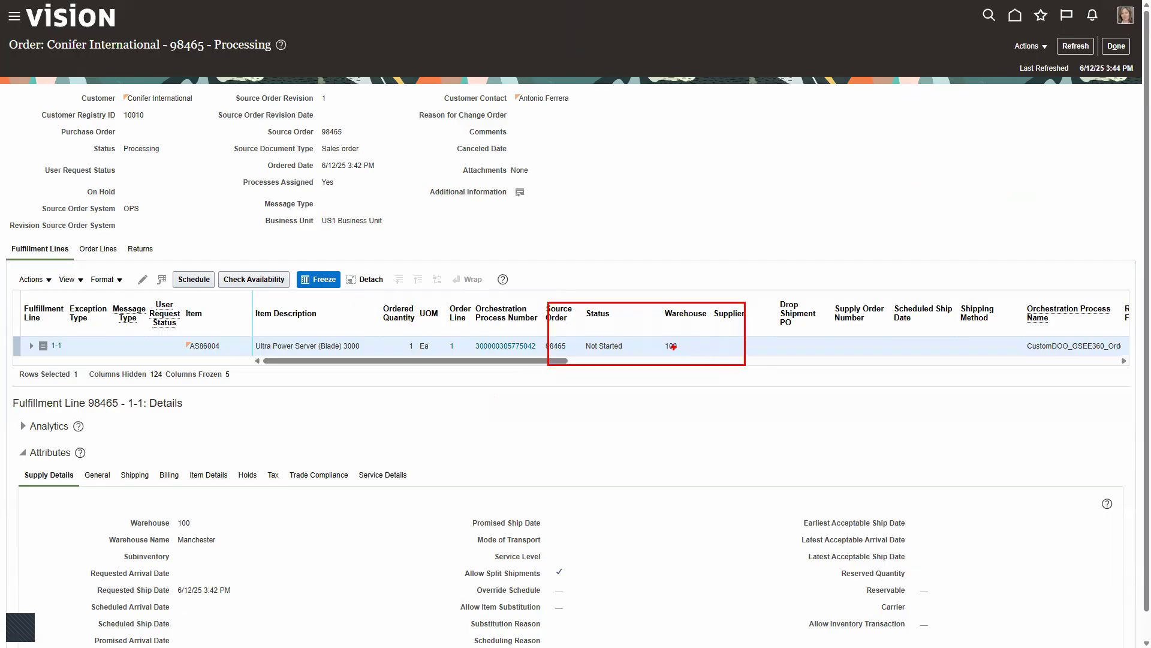
{"action": "left_click_drag", "start_coordinate": [663, 351], "coordinate": [686, 352]}
{"action": "left_click_drag", "start_coordinate": [91, 513], "coordinate": [244, 543]}
{"action": "key", "text": "Escape"}
{"action": "left_click", "coordinate": [1076, 46]}
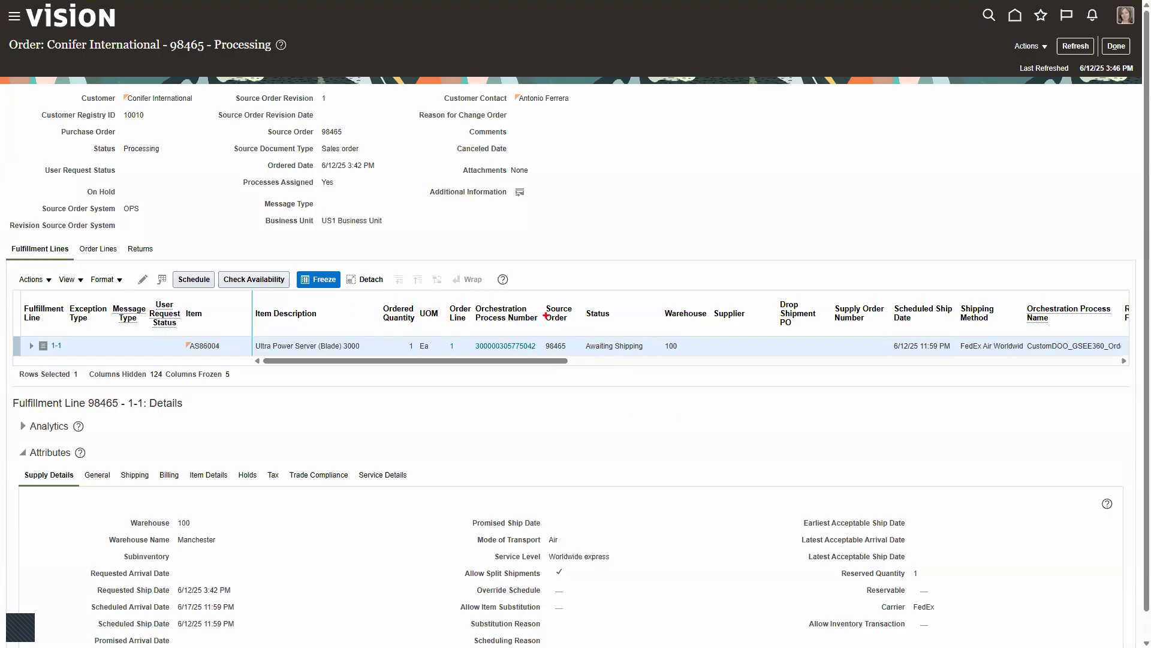
{"action": "mouse_move", "coordinate": [542, 299]}
{"action": "left_mouse_down"}
{"action": "mouse_move", "coordinate": [615, 358]}
{"action": "mouse_move", "coordinate": [702, 359]}
{"action": "left_mouse_up"}
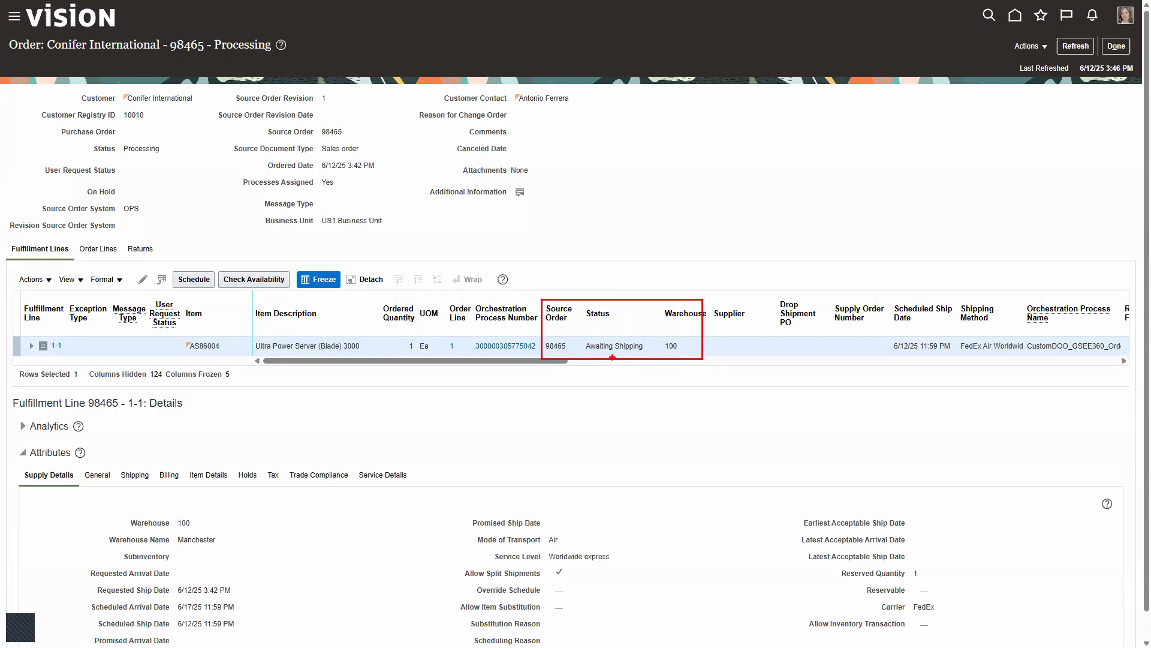
{"action": "key", "text": "Escape"}
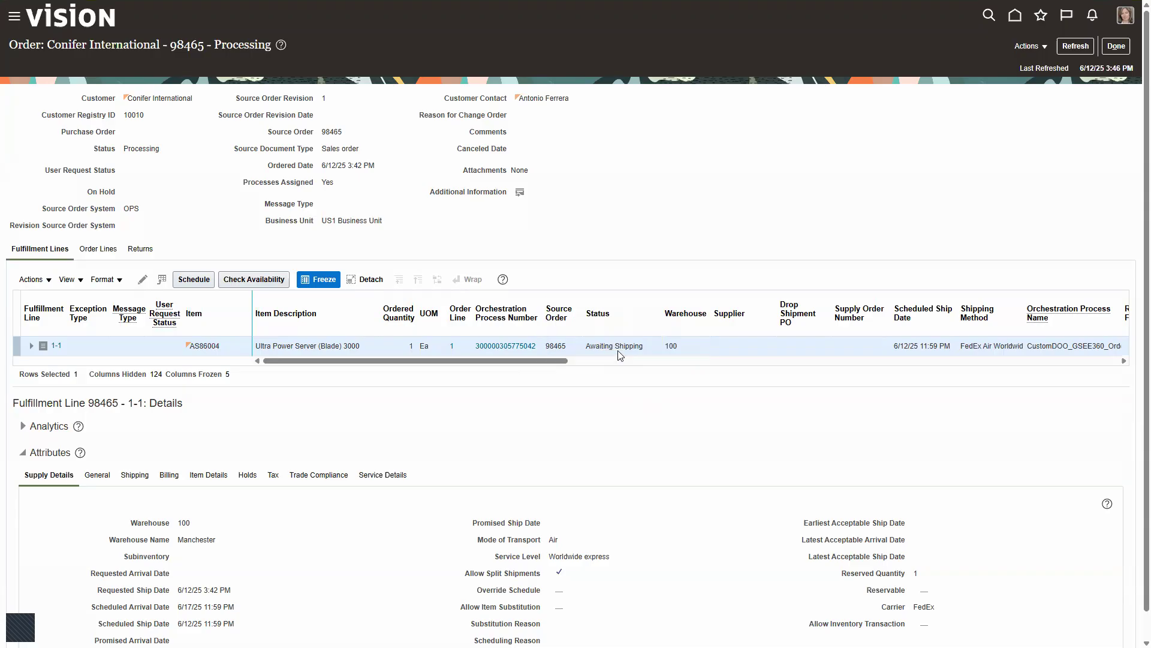
{"action": "left_click", "coordinate": [1116, 49]}
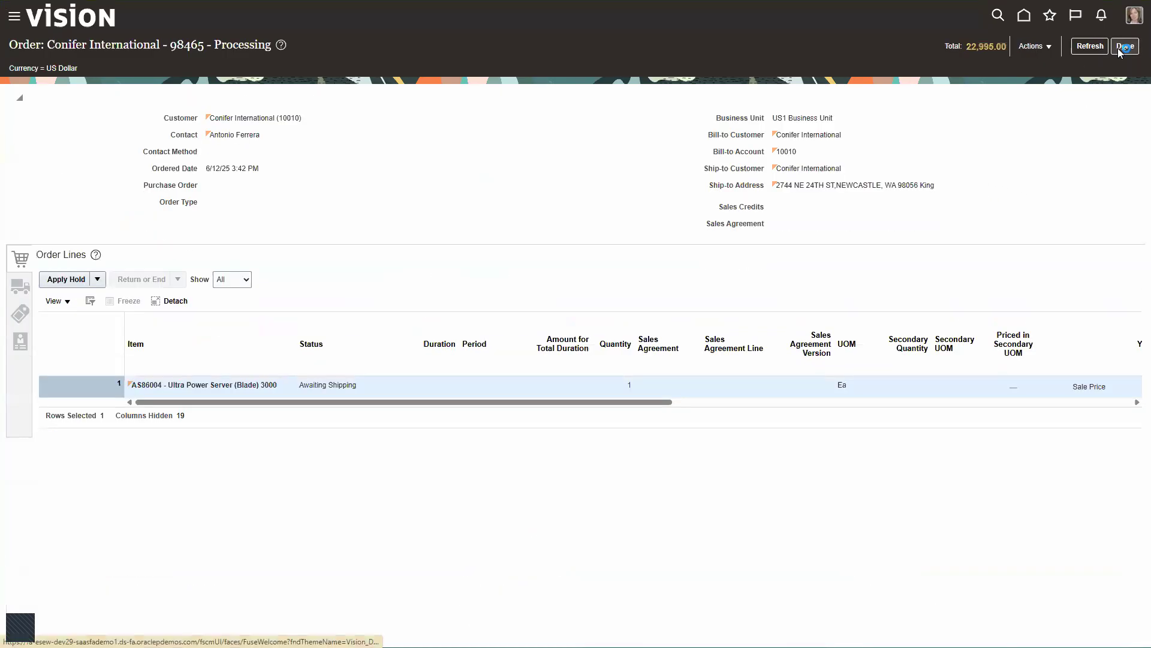
{"action": "left_click", "coordinate": [1119, 48]}
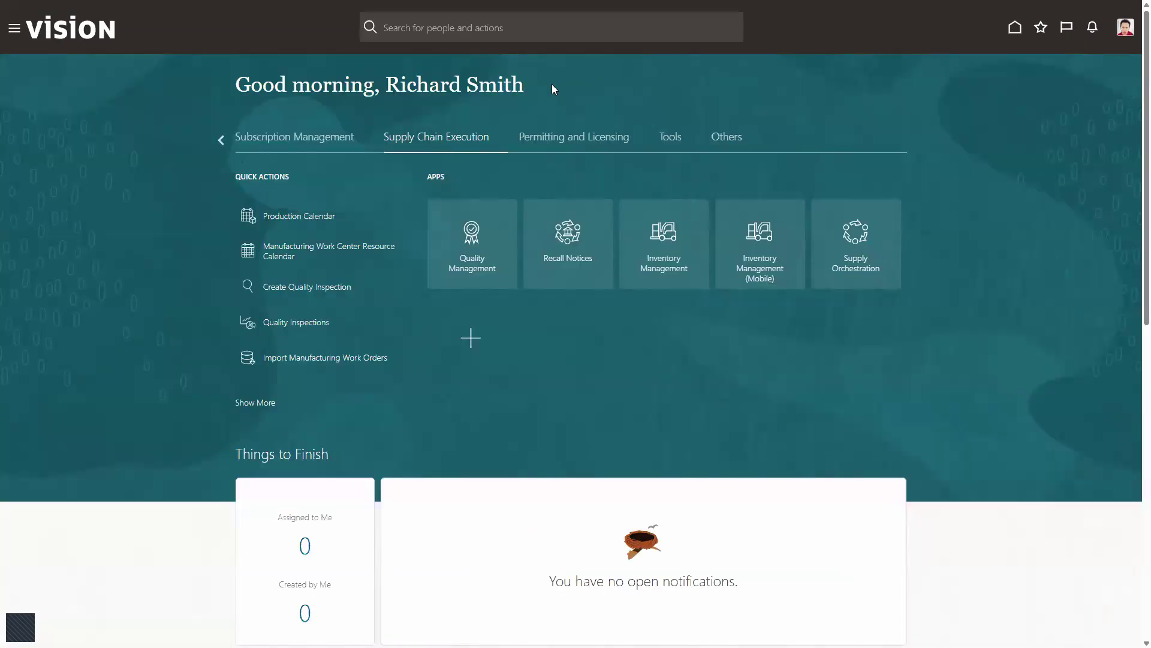
- Open the outbound shipment lines for the Manchester organization in Inventory Management
{"action": "left_click", "coordinate": [663, 251]}
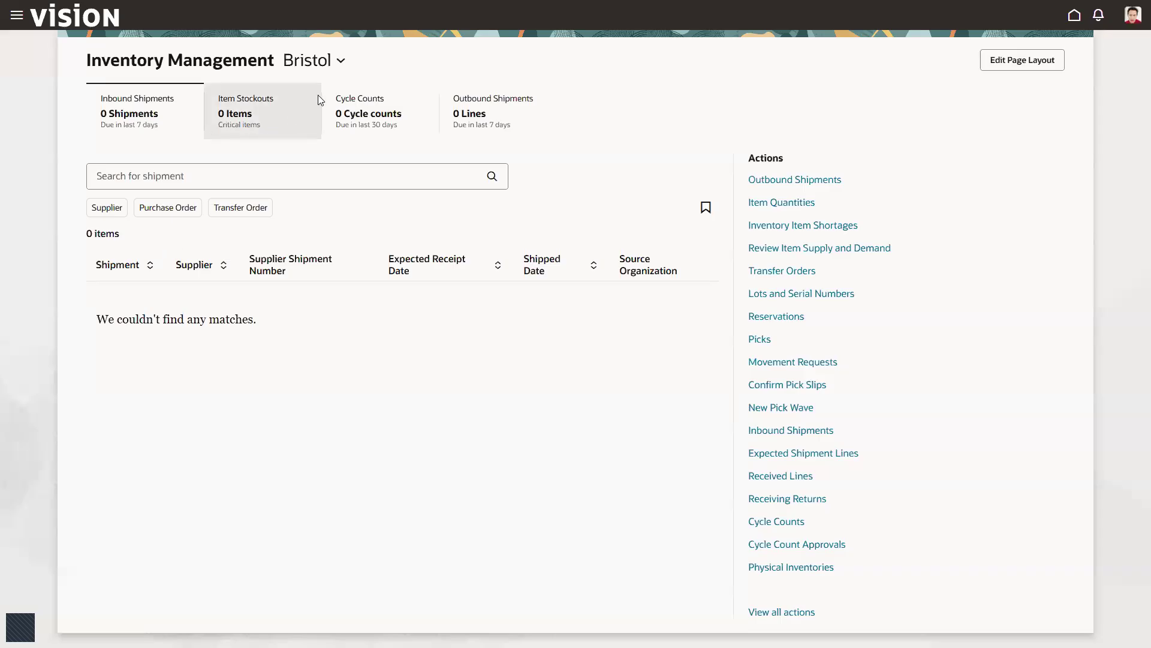
{"action": "left_click", "coordinate": [341, 62]}
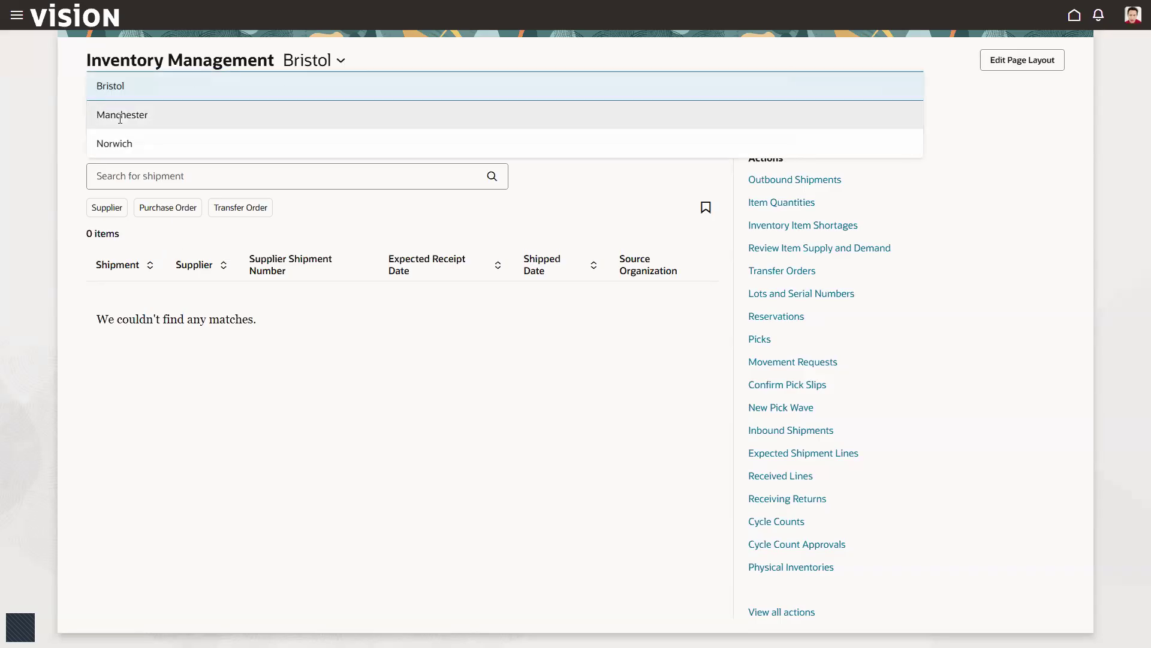
{"action": "left_click", "coordinate": [120, 116]}
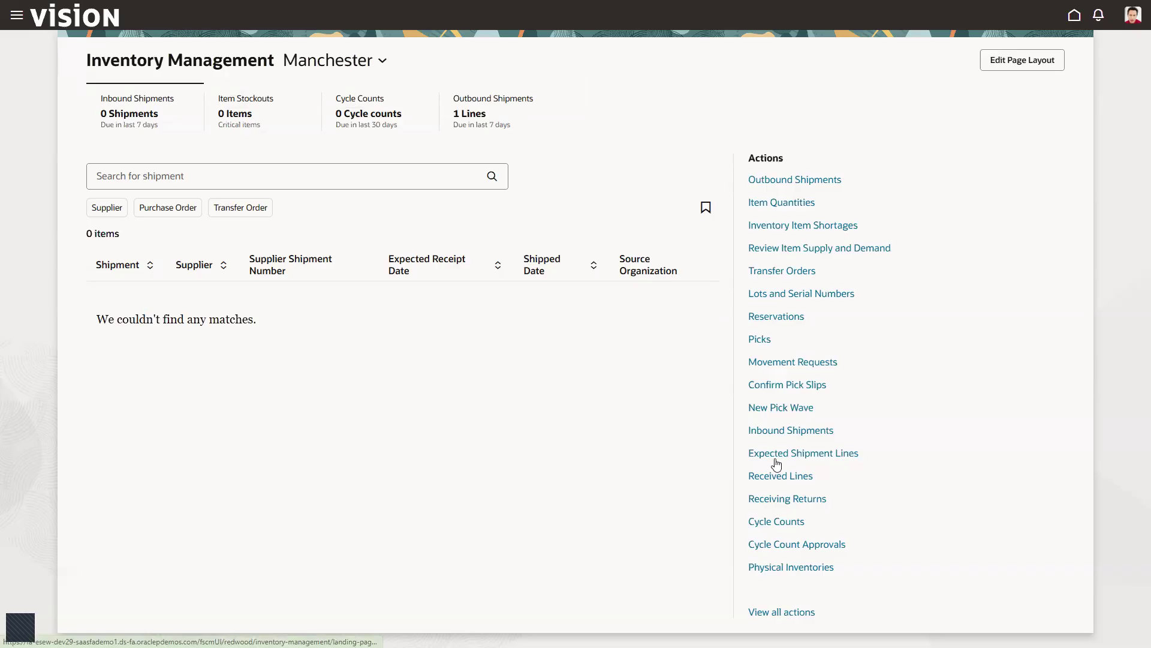
{"action": "left_click", "coordinate": [789, 181]}
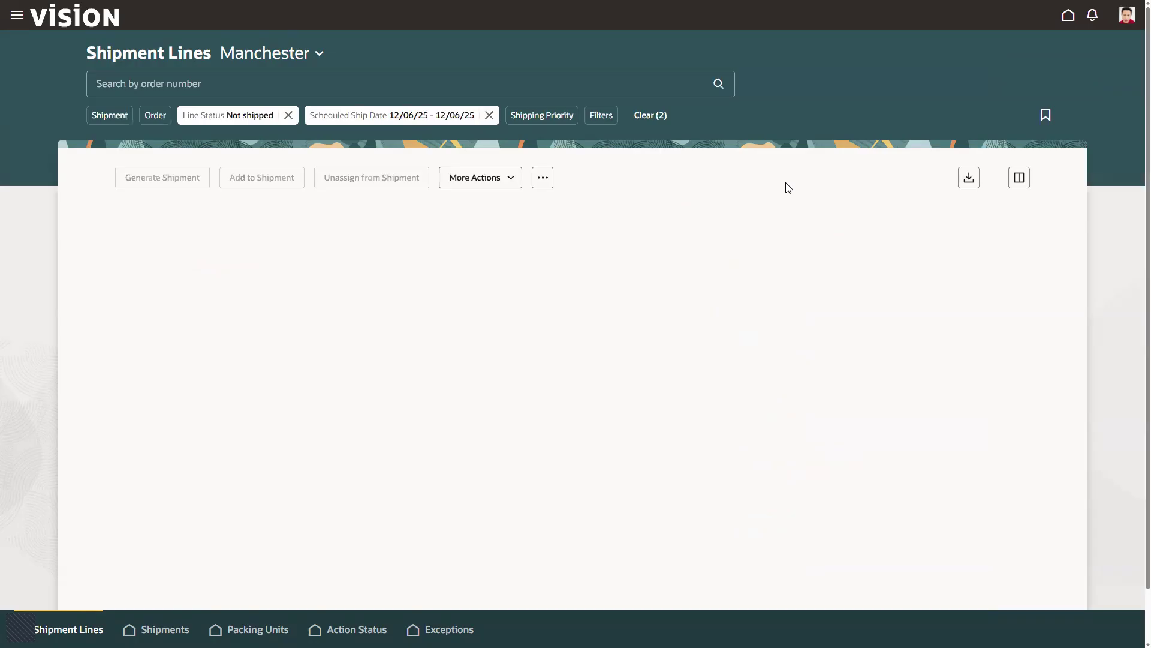
- Try to find the shipment line by searching for AS86004 without the scheduled ship date filter
{"action": "left_click", "coordinate": [489, 115]}
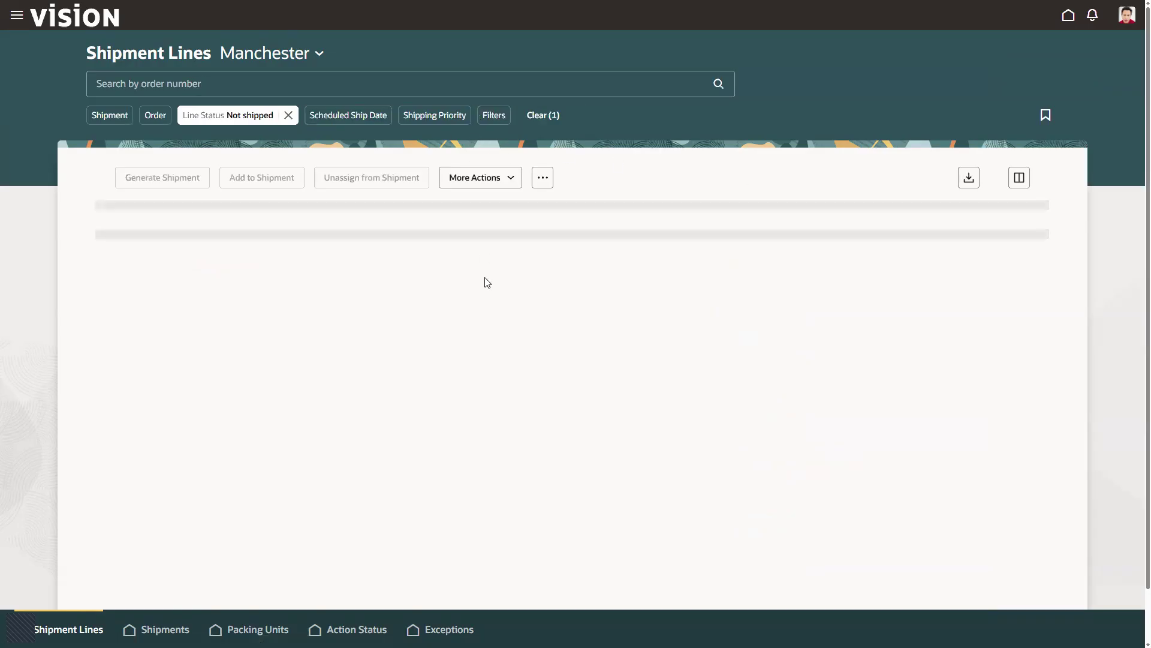
{"action": "left_click", "coordinate": [328, 80]}
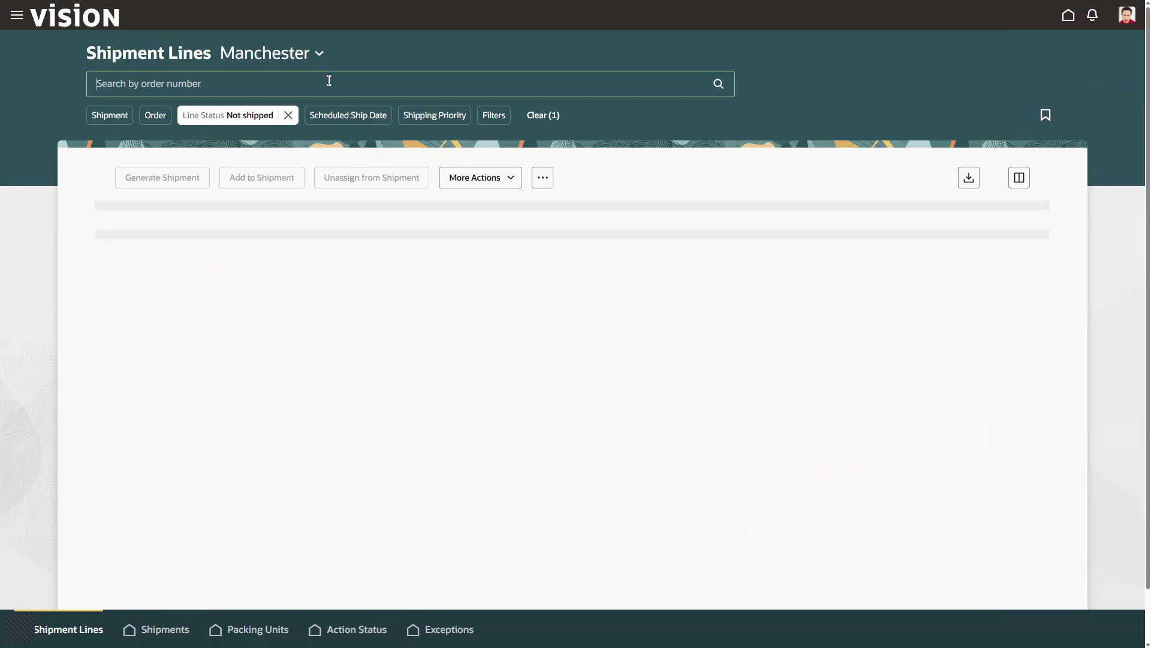
{"action": "type", "text": "AS"}
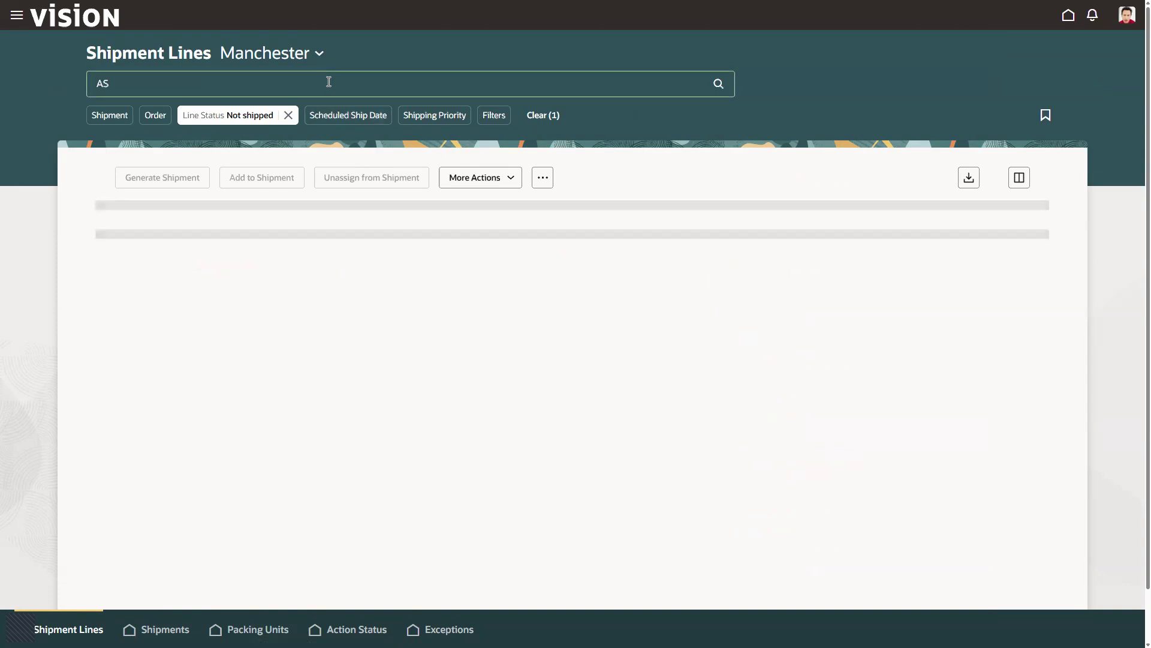
{"action": "type", "text": "86004"}
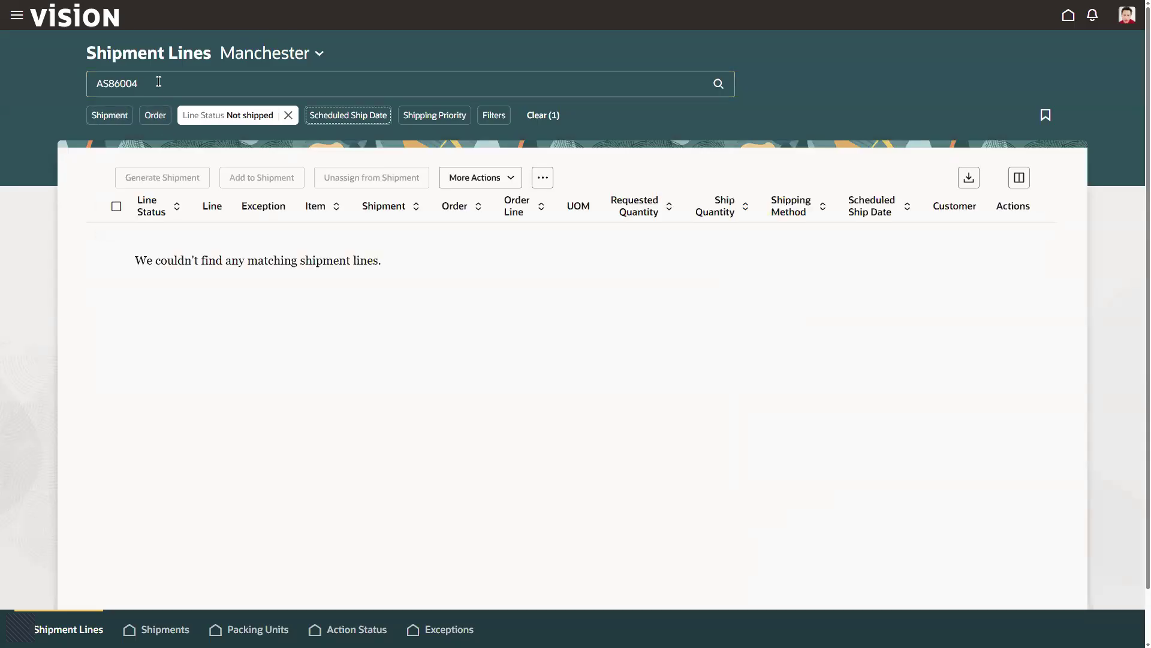
{"action": "left_click_drag", "start_coordinate": [159, 81], "coordinate": [64, 82]}
{"action": "key", "text": "BackSpace"}
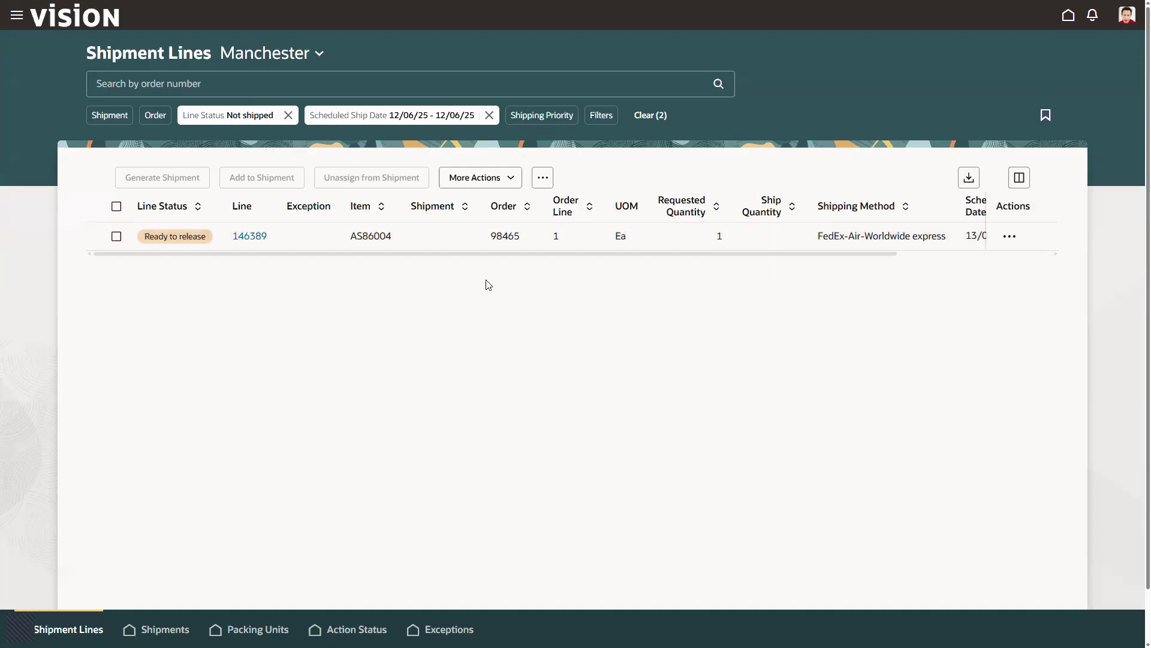
- Generate a shipment for the AS86004 shipment line in the Manchester organization
{"action": "left_click_drag", "start_coordinate": [476, 222], "coordinate": [633, 251]}
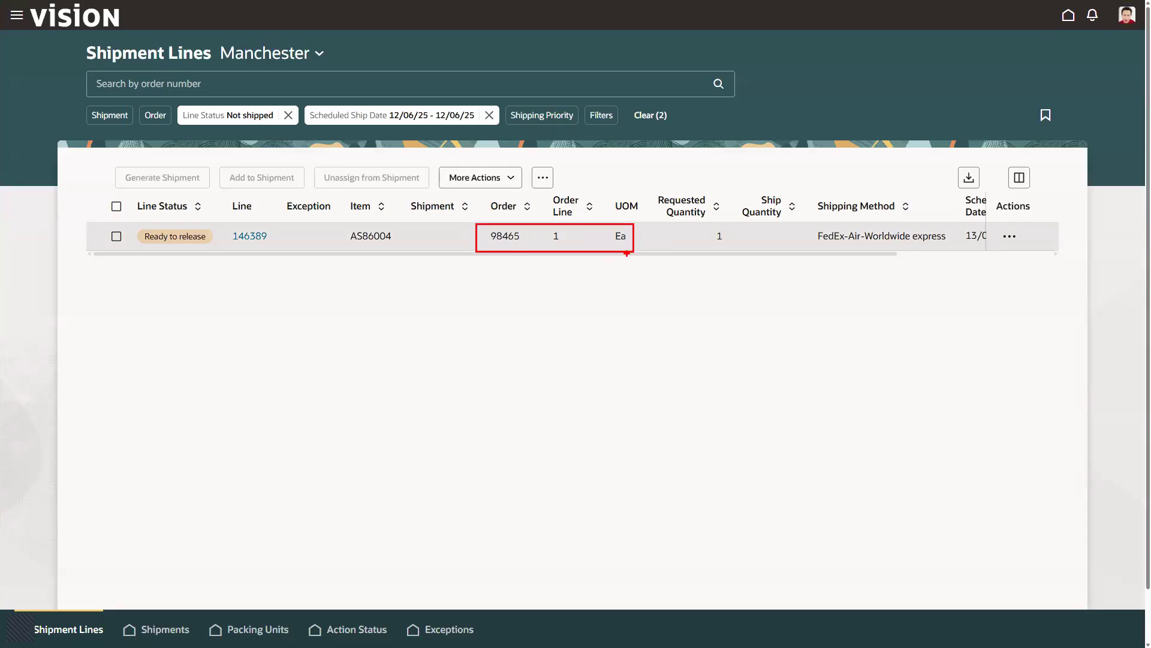
{"action": "key", "text": "Escape"}
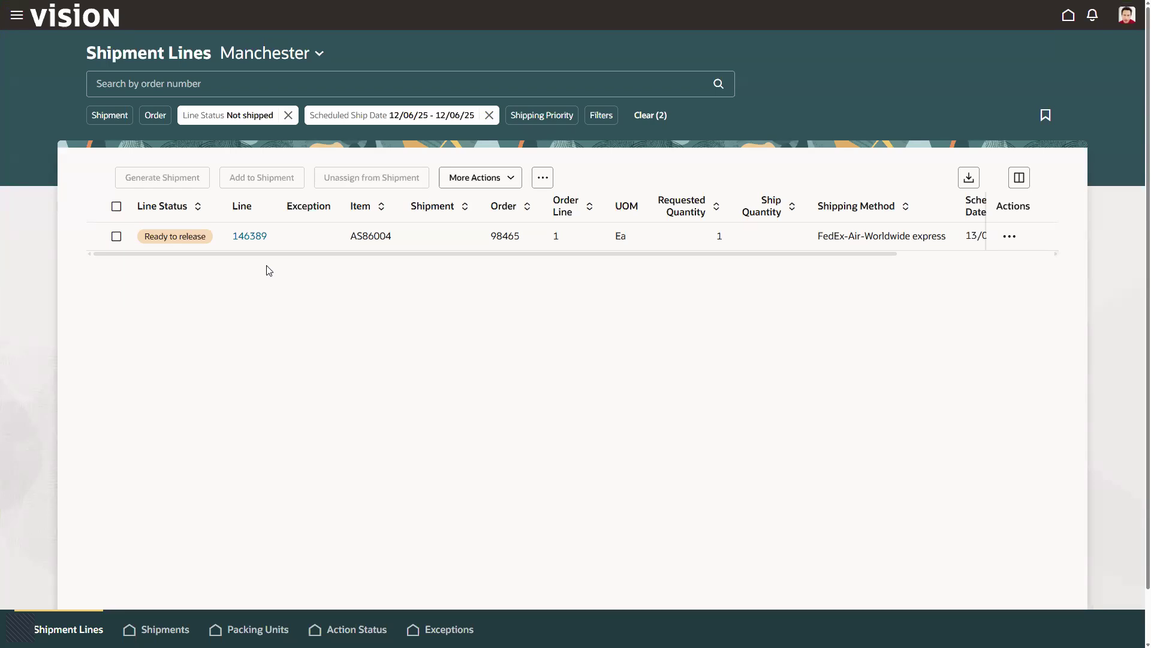
{"action": "left_click", "coordinate": [116, 236]}
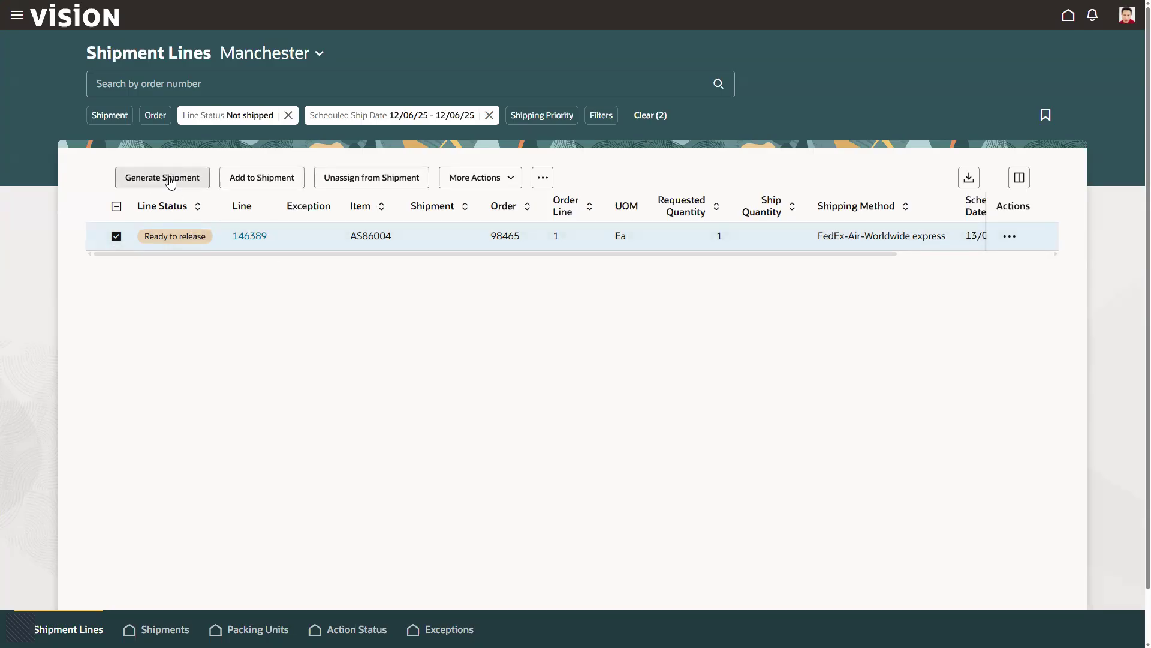
{"action": "left_click", "coordinate": [170, 182]}
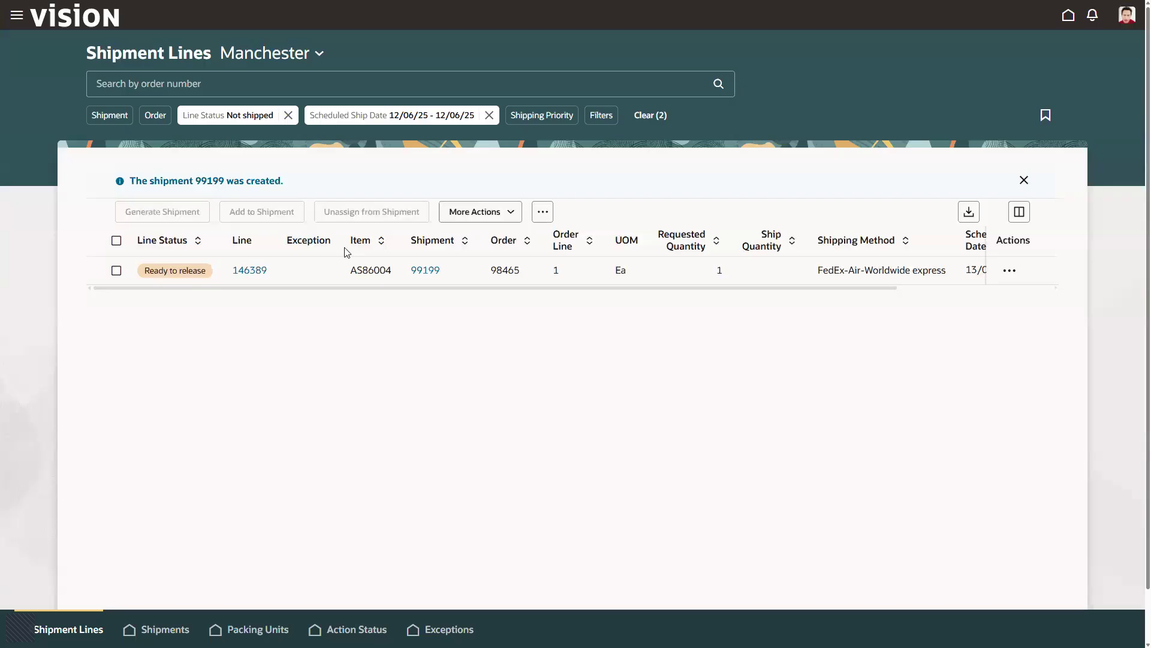
- Open the generated shipment, ship confirm it with its AS86004 line, and return to the home page
{"action": "left_click", "coordinate": [427, 270]}
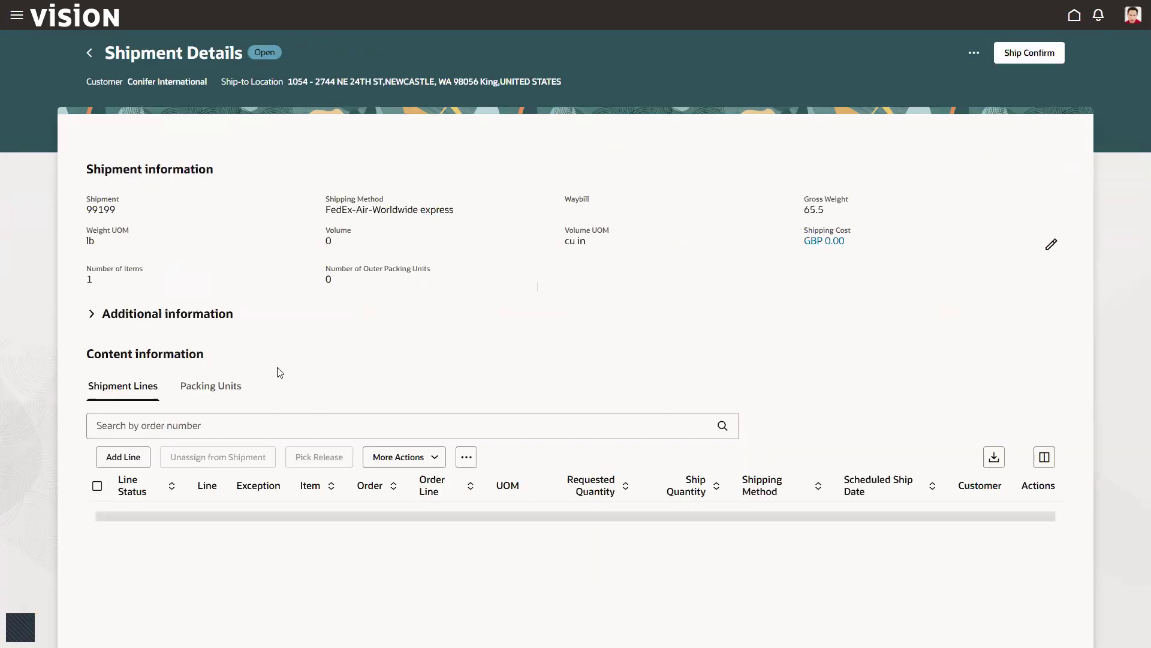
{"action": "left_click", "coordinate": [97, 485]}
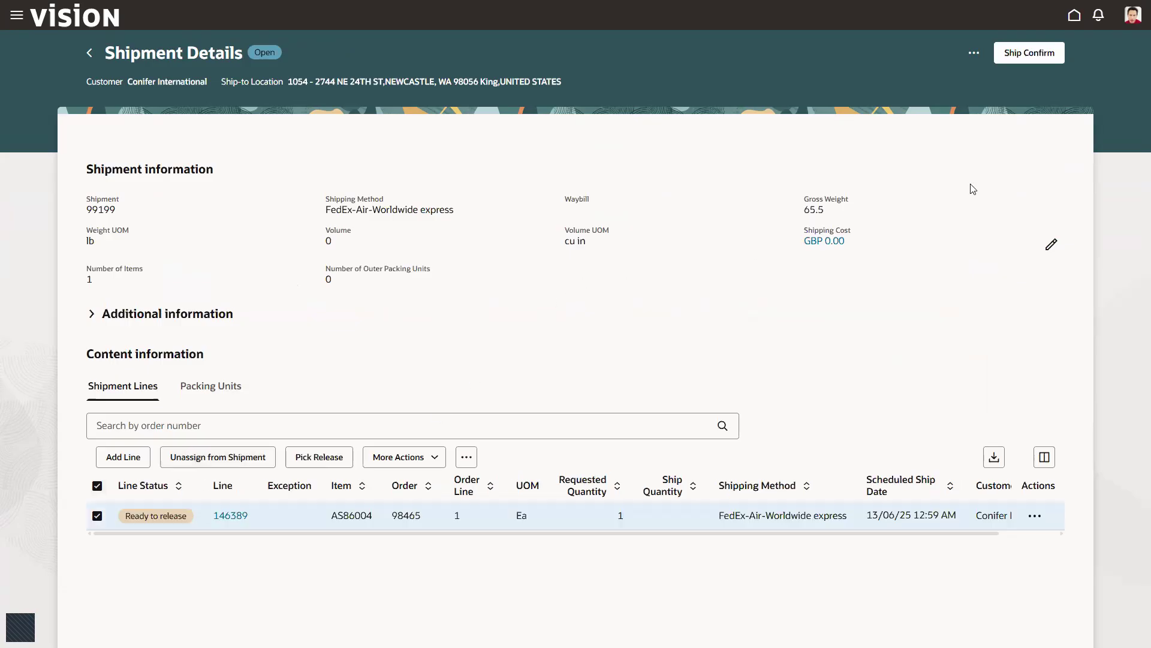
{"action": "left_click", "coordinate": [1018, 54]}
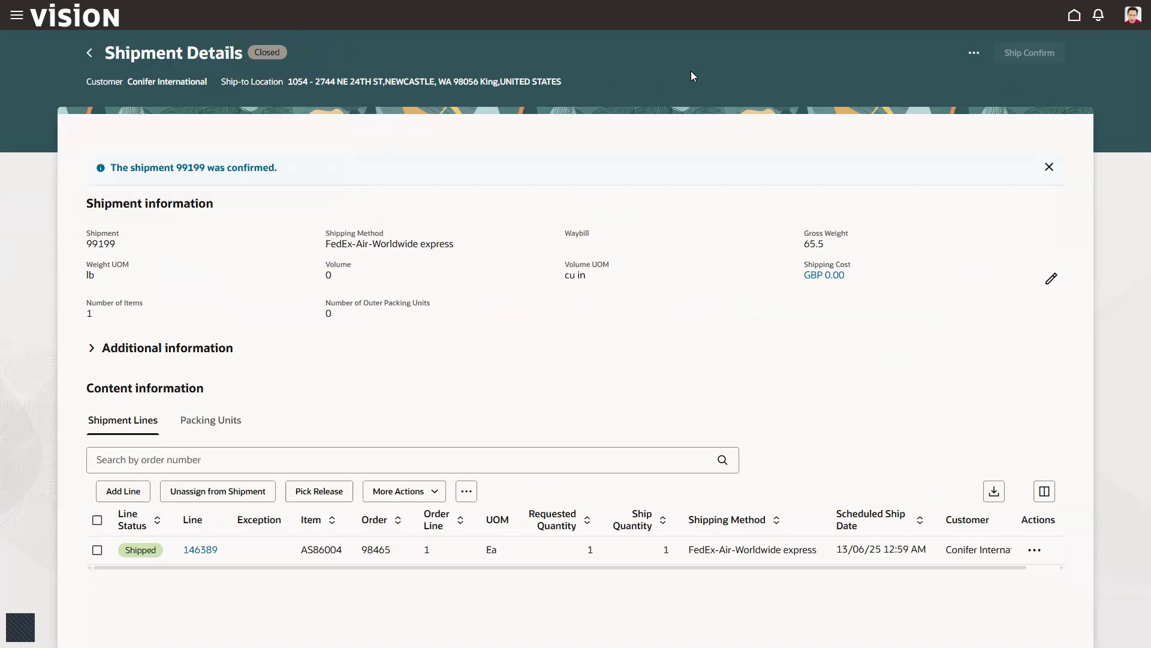
{"action": "left_click", "coordinate": [90, 53]}
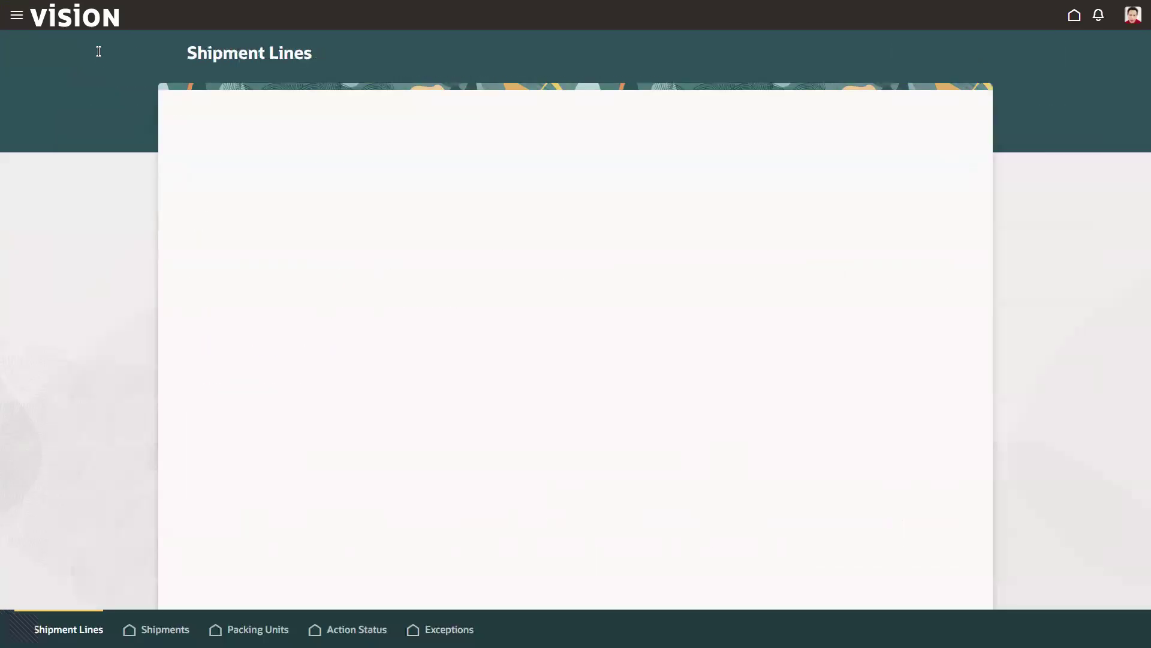
{"action": "left_click", "coordinate": [1070, 17]}
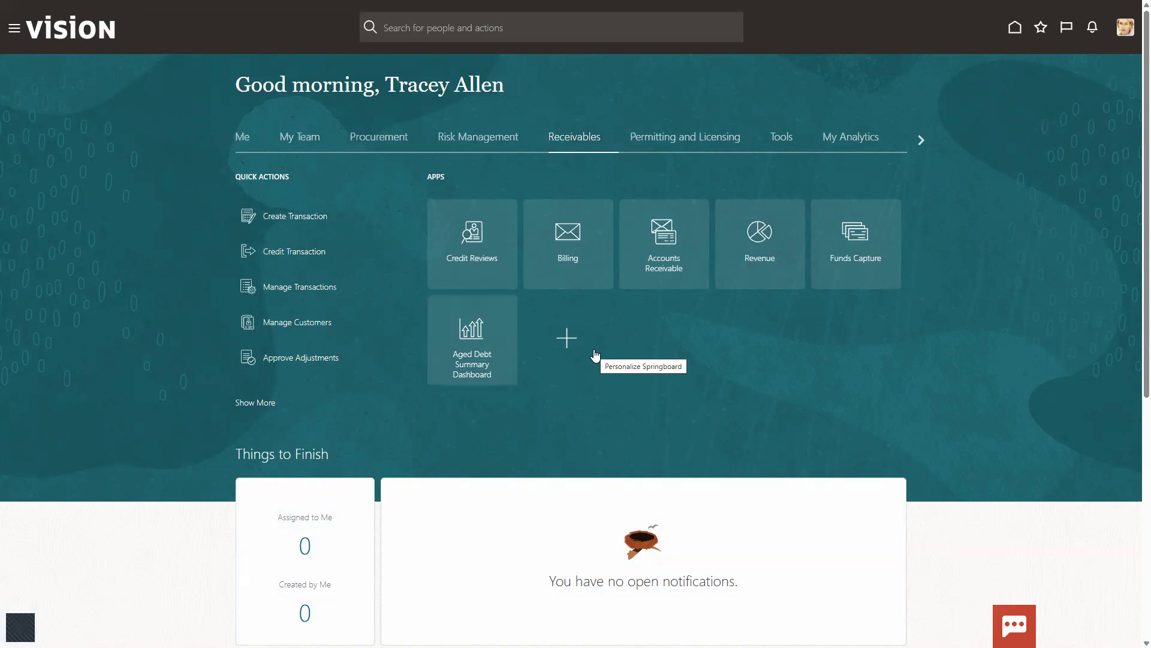
- Open the Receivables Billing work area and display the import exceptions
{"action": "left_click_drag", "start_coordinate": [394, 88], "coordinate": [491, 86]}
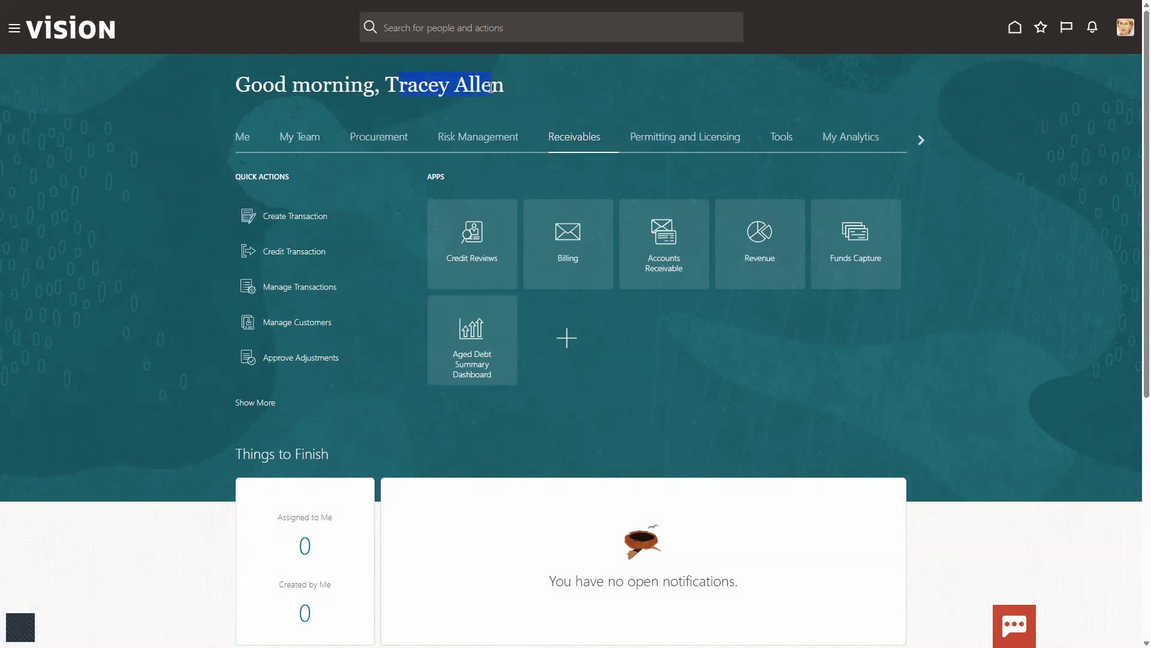
{"action": "left_click", "coordinate": [565, 235]}
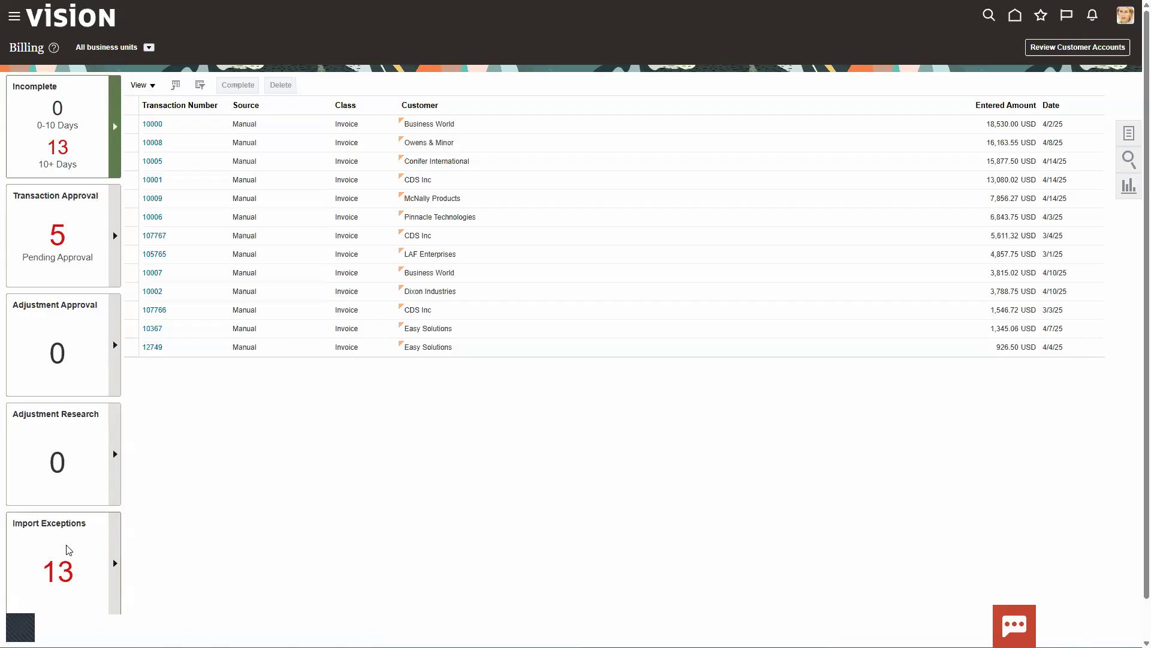
{"action": "left_click_drag", "start_coordinate": [18, 519], "coordinate": [140, 615]}
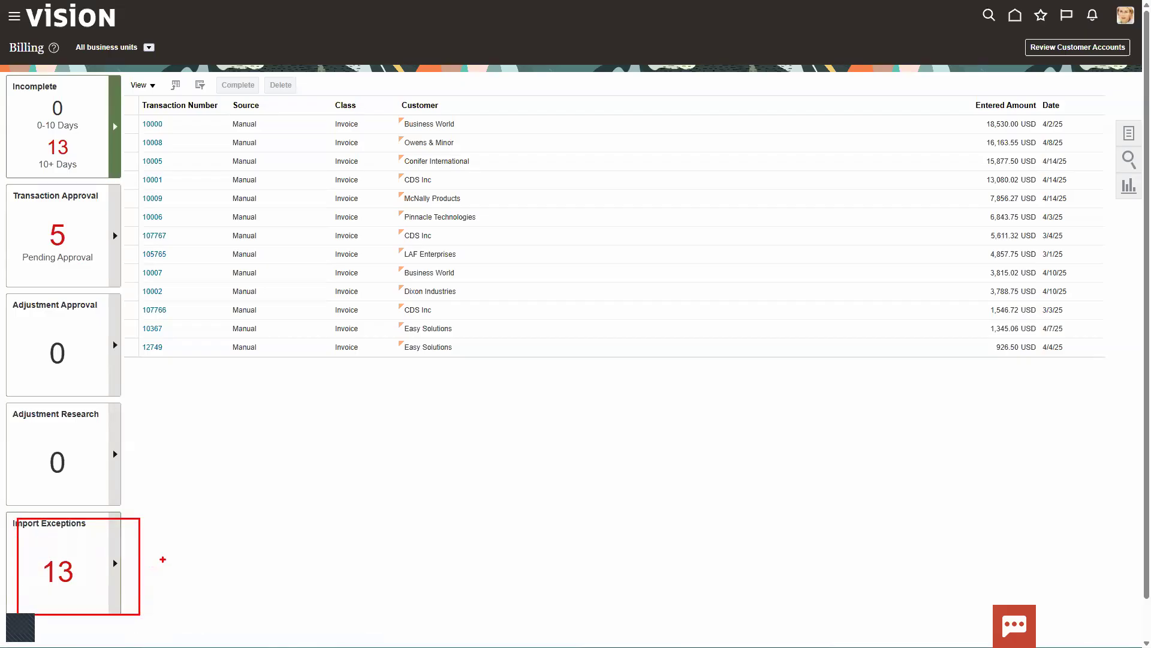
{"action": "left_click", "coordinate": [116, 564]}
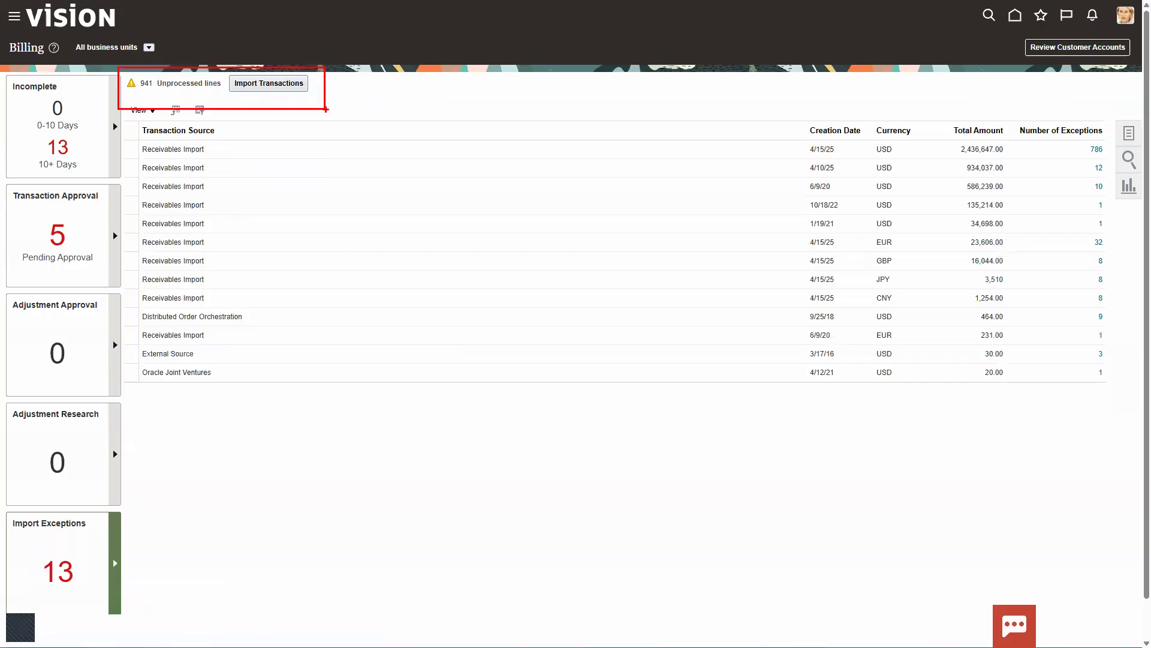
- Submit AutoInvoice for US1 Business Unit with Distributed Order Orchestration as the transaction source
{"action": "left_click", "coordinate": [280, 85]}
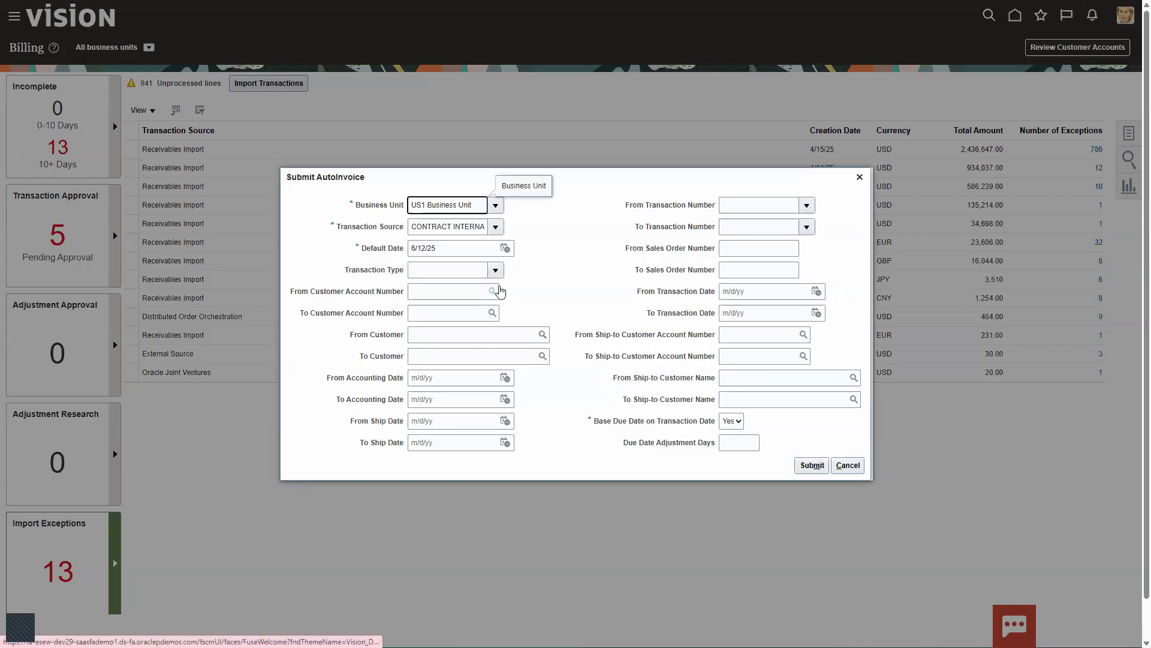
{"action": "left_click", "coordinate": [495, 228]}
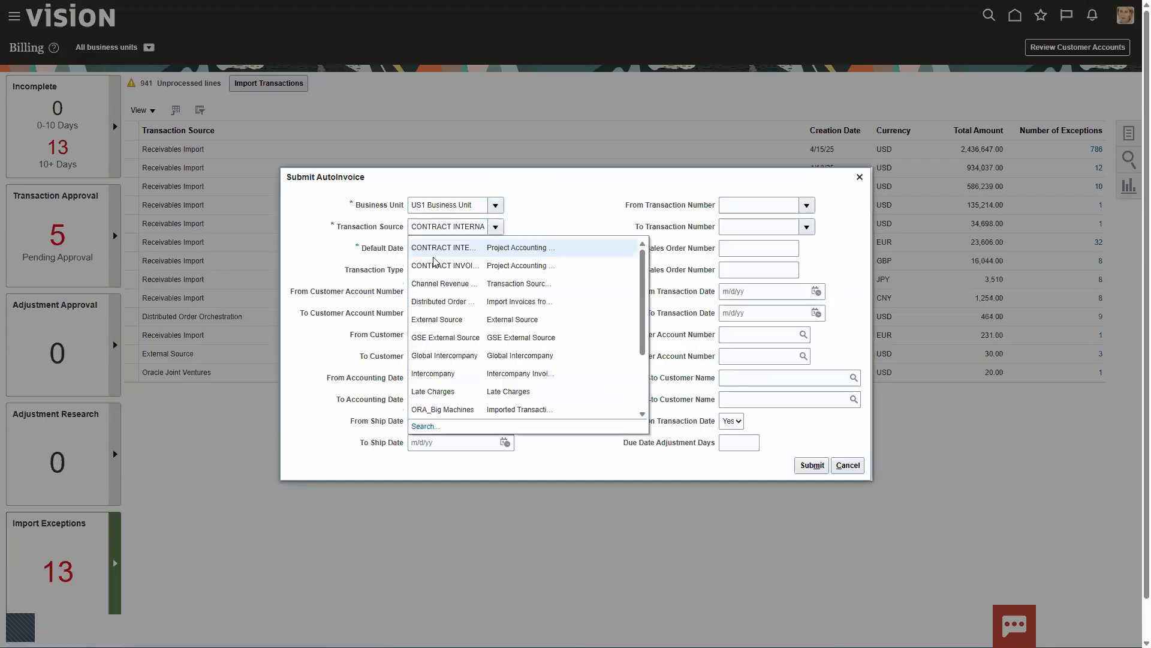
{"action": "left_click", "coordinate": [433, 302]}
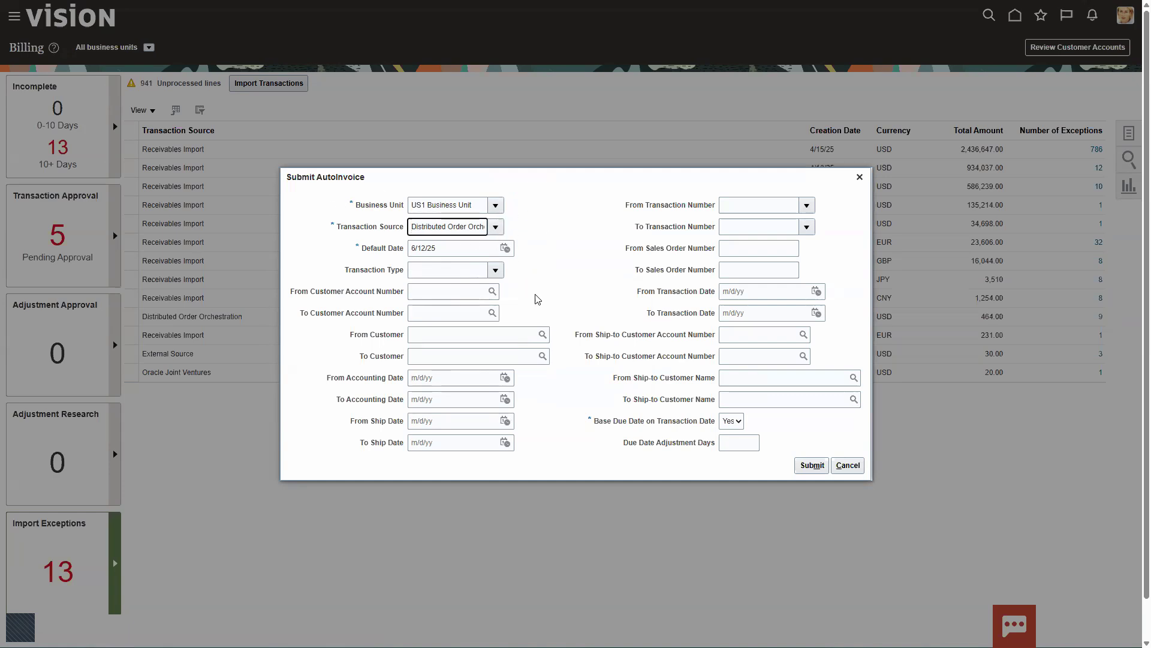
{"action": "left_click", "coordinate": [809, 467]}
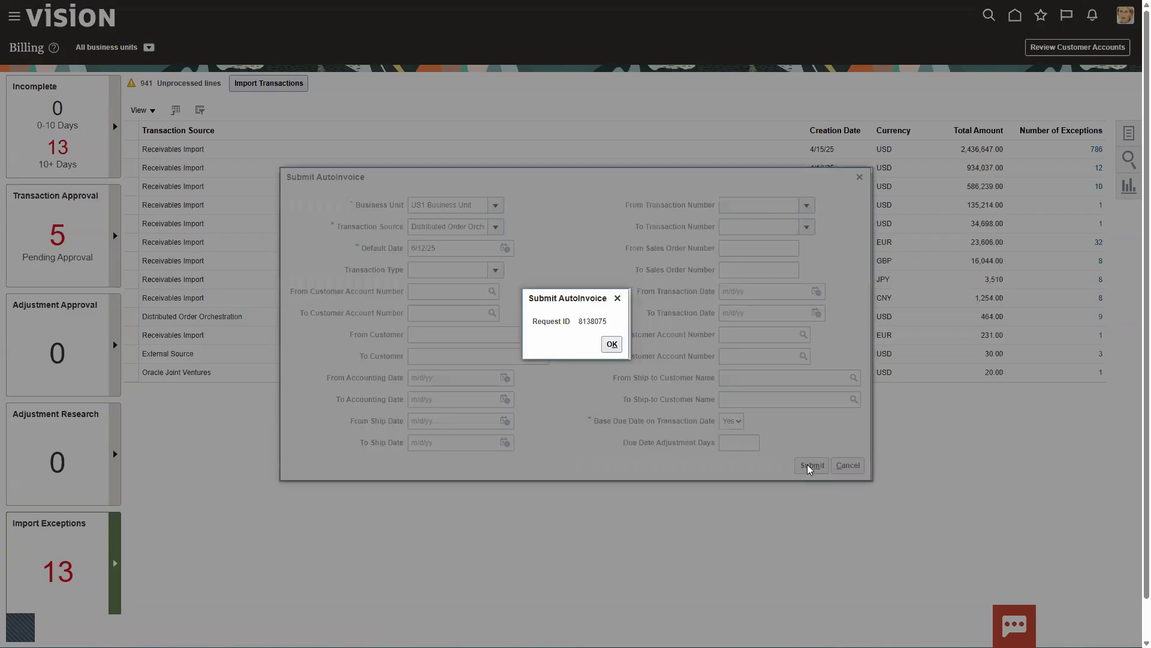
{"action": "left_click", "coordinate": [613, 344]}
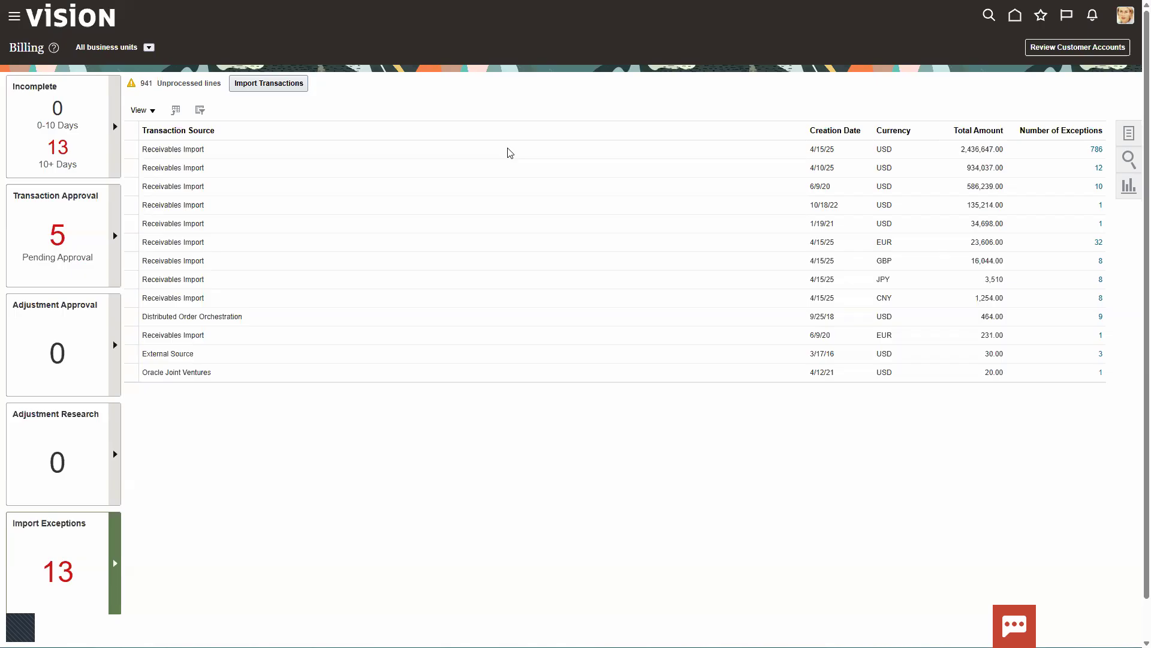
- Go to Manage Transactions and open the Conifer International invoice dated 6/12/25
{"action": "left_click", "coordinate": [1129, 133]}
{"action": "left_click", "coordinate": [1011, 83]}
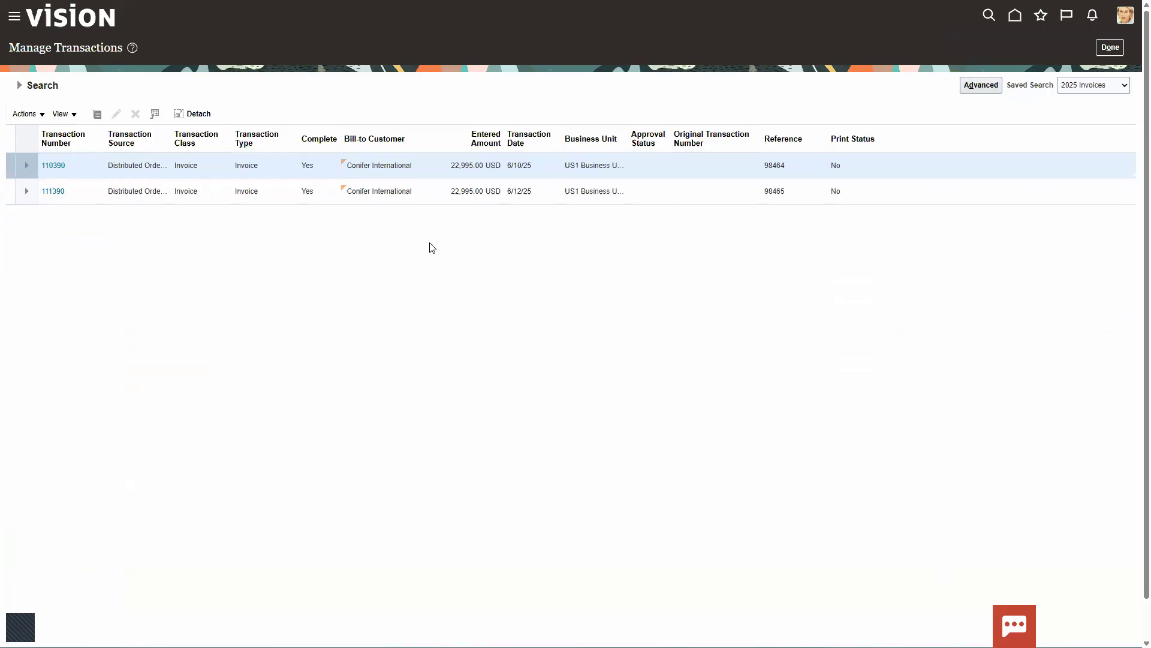
{"action": "mouse_move", "coordinate": [29, 183]}
{"action": "left_mouse_down"}
{"action": "mouse_move", "coordinate": [176, 219]}
{"action": "mouse_move", "coordinate": [725, 240]}
{"action": "mouse_move", "coordinate": [838, 214]}
{"action": "left_mouse_up"}
{"action": "left_click_drag", "start_coordinate": [759, 185], "coordinate": [816, 201]}
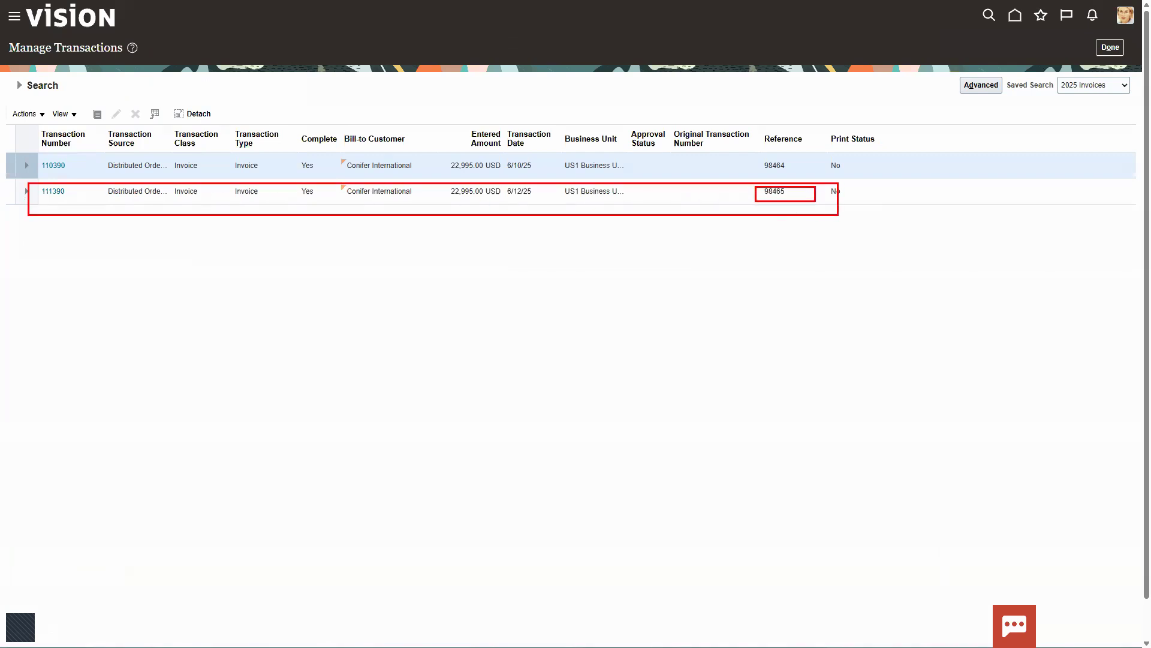
{"action": "left_click", "coordinate": [43, 191]}
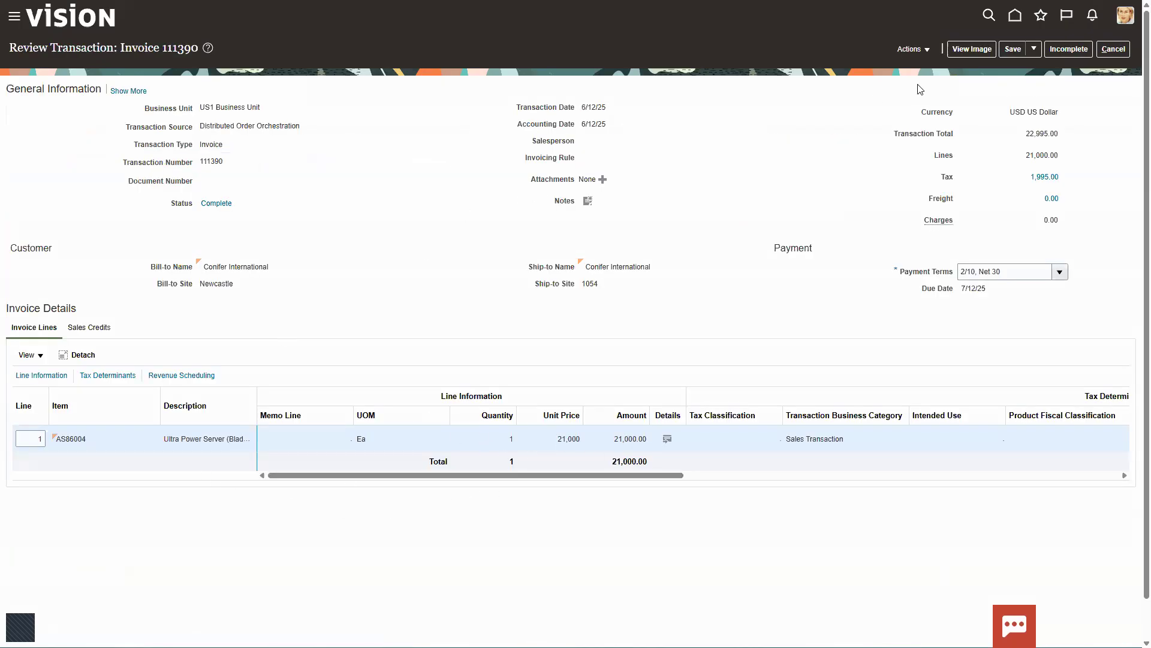
- Post the Conifer International invoice to the ledger, then save and close it
{"action": "left_click", "coordinate": [913, 50]}
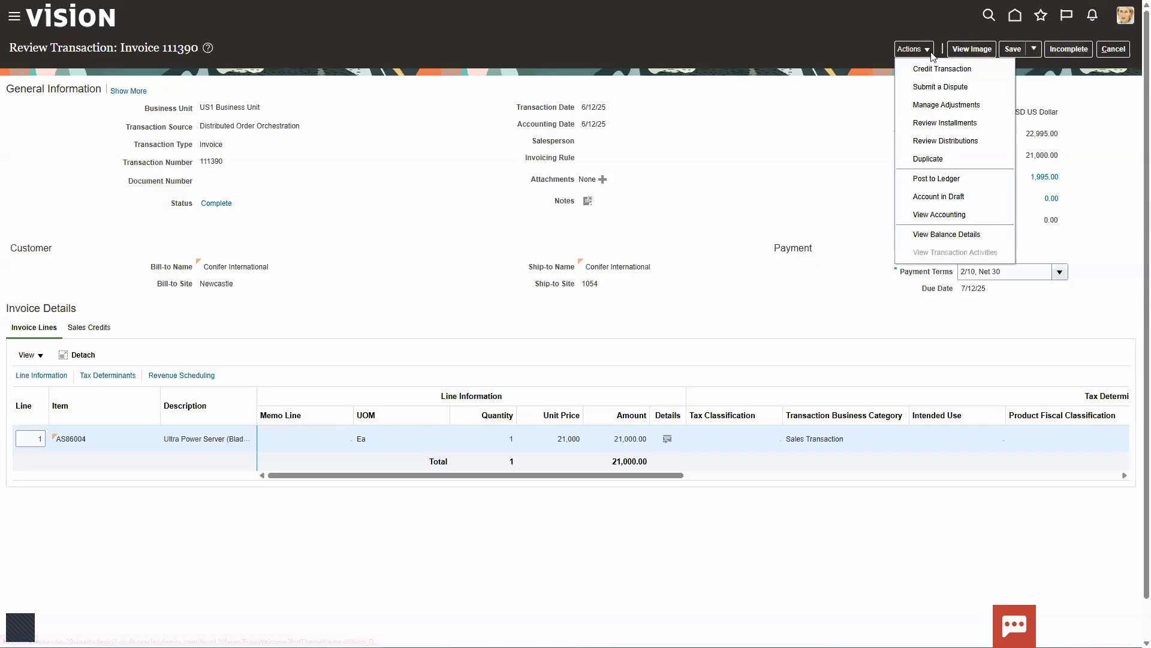
{"action": "left_click", "coordinate": [911, 178]}
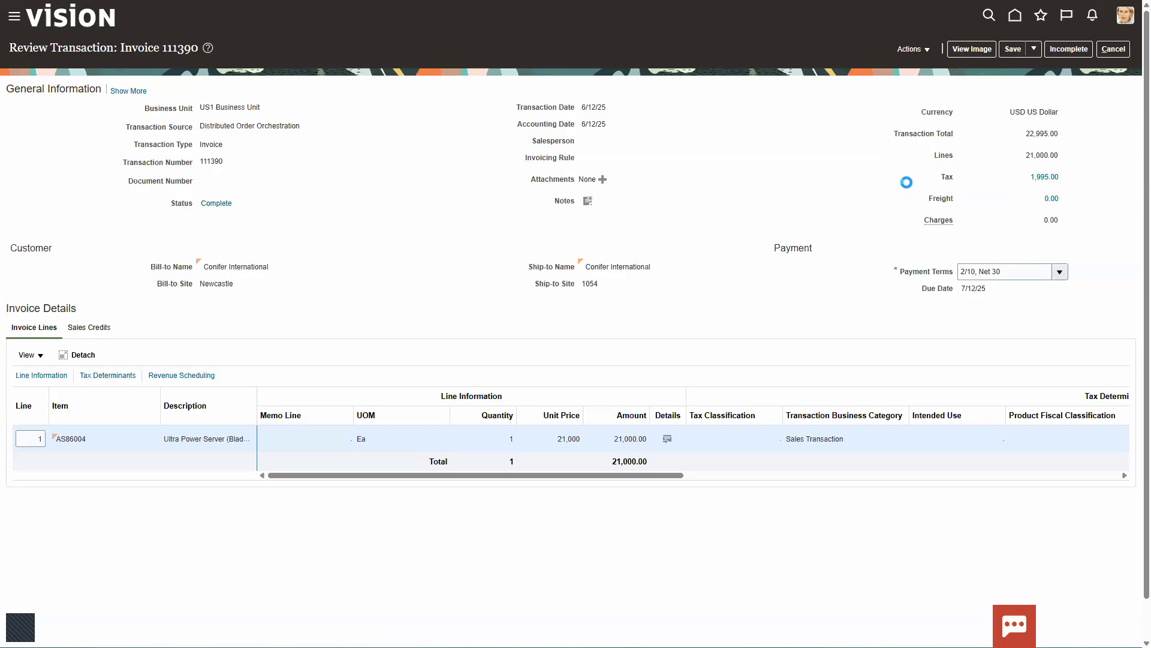
{"action": "left_click", "coordinate": [1036, 50]}
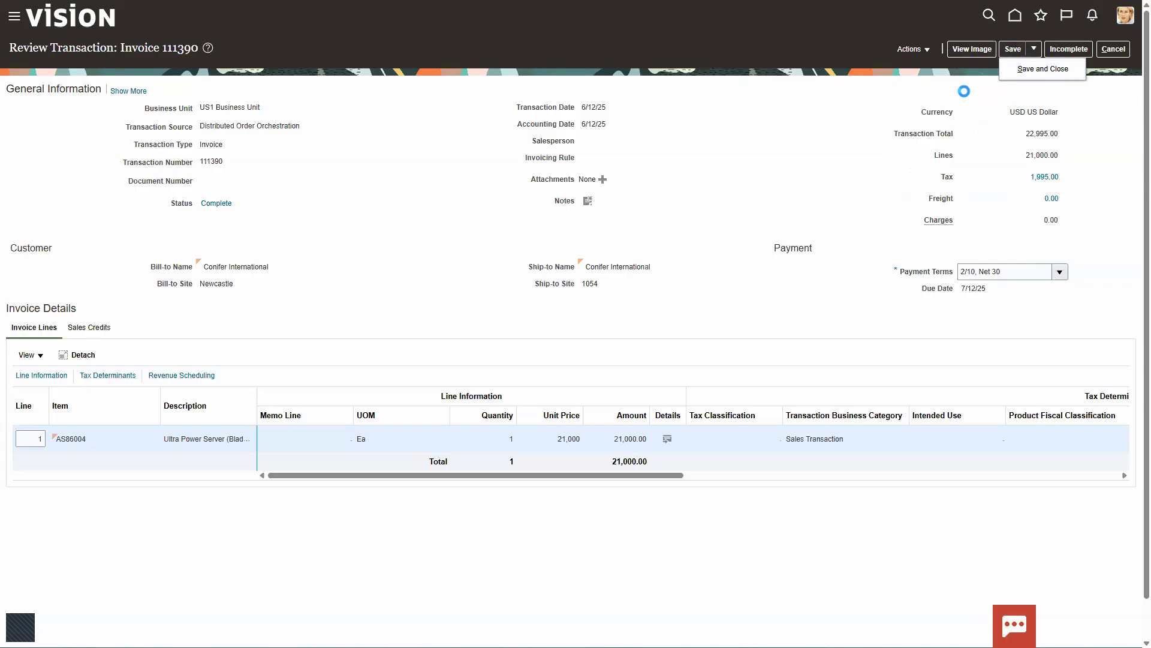
{"action": "left_click", "coordinate": [1032, 71]}
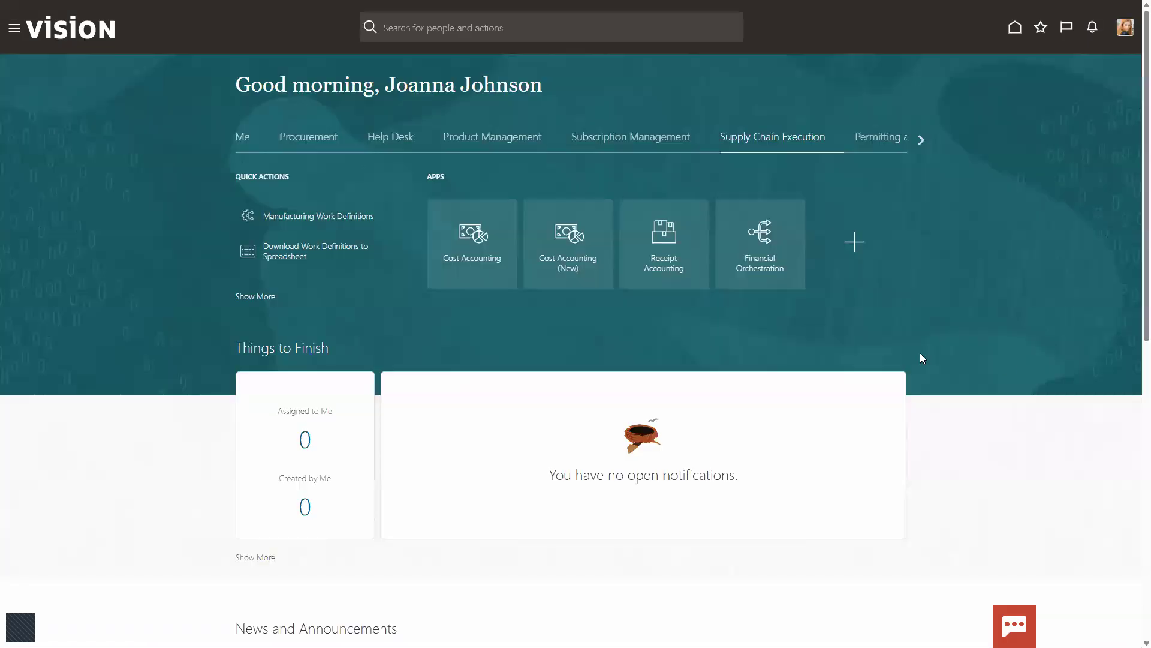
{"action": "left_click", "coordinate": [770, 231]}
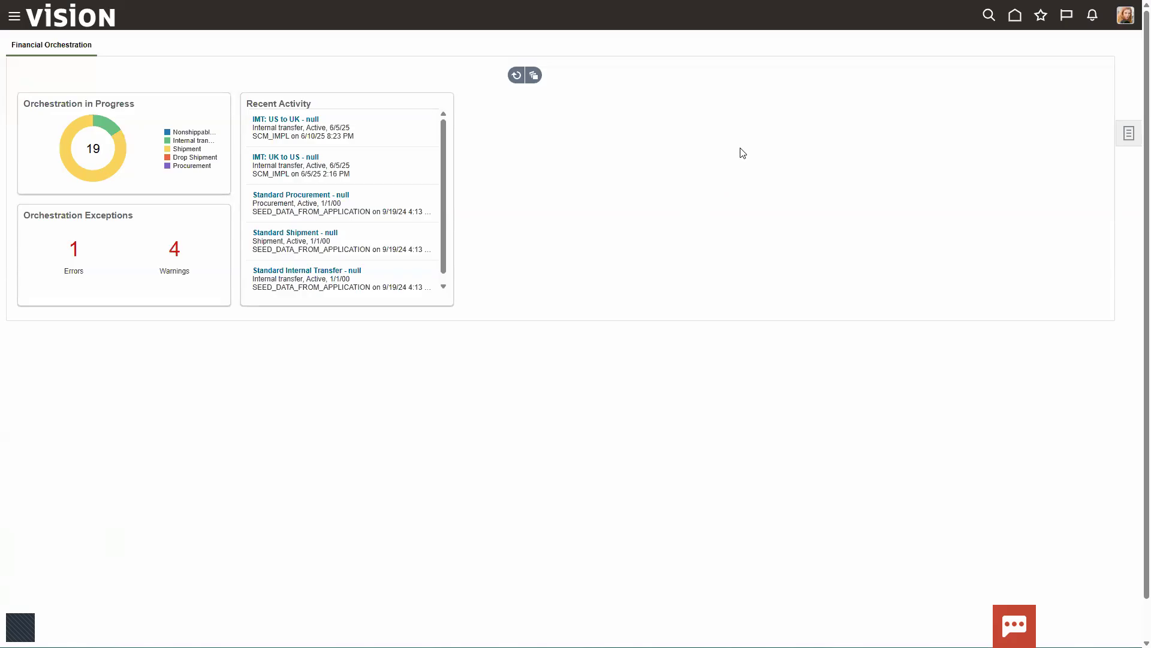
{"action": "left_click", "coordinate": [1129, 134]}
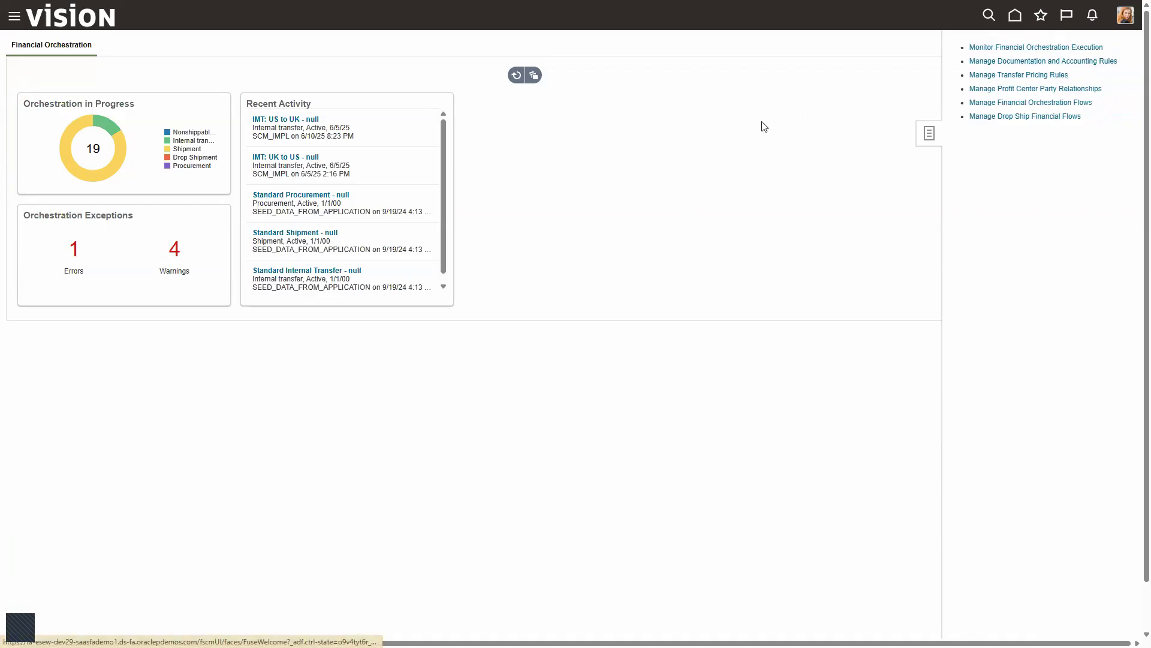
{"action": "left_click", "coordinate": [475, 148]}
{"action": "left_click", "coordinate": [1014, 14]}
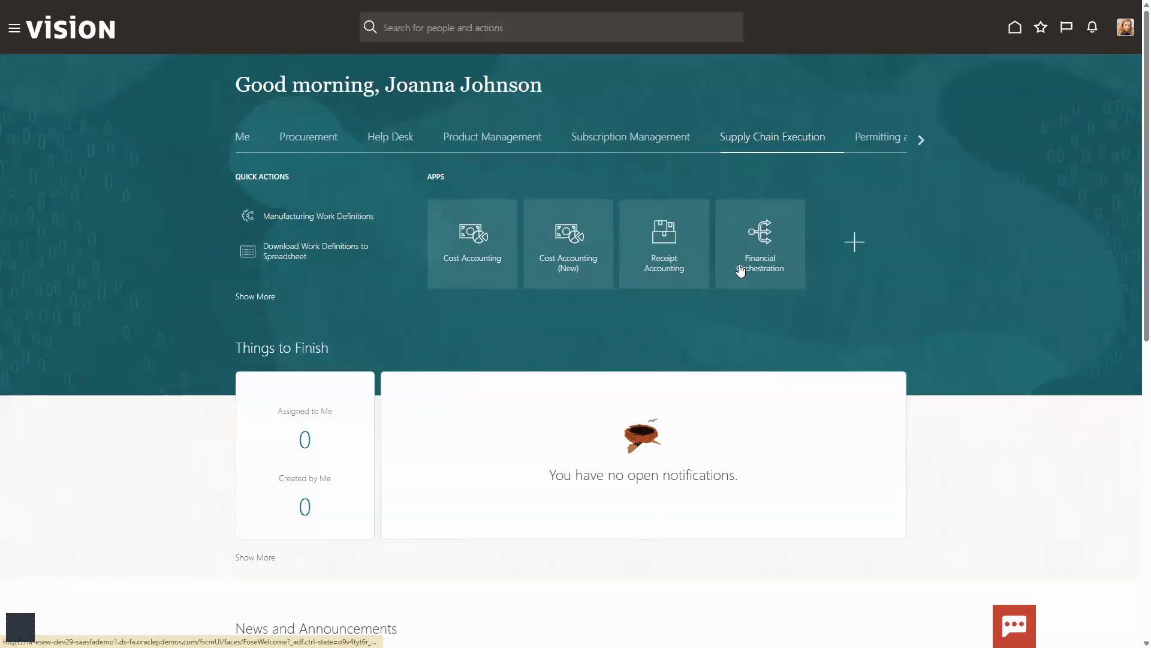
- Open Monitor Financial Orchestration Execution from the Financial Orchestration work area
{"action": "left_click", "coordinate": [769, 251]}
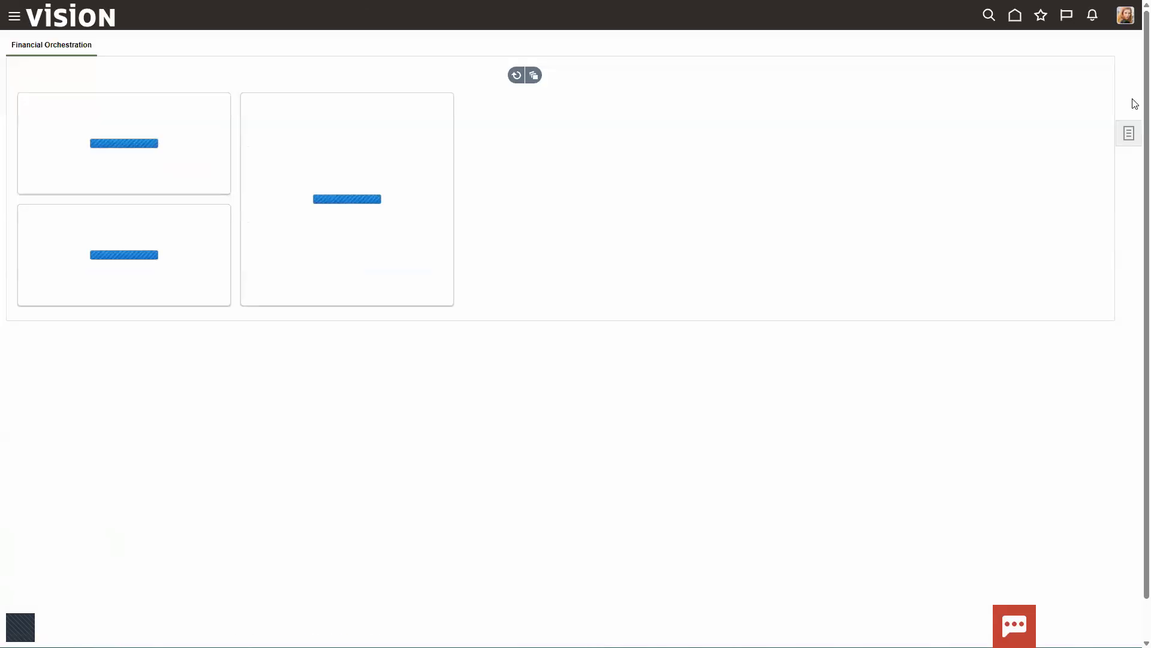
{"action": "left_click", "coordinate": [1128, 133]}
{"action": "left_click", "coordinate": [1024, 48]}
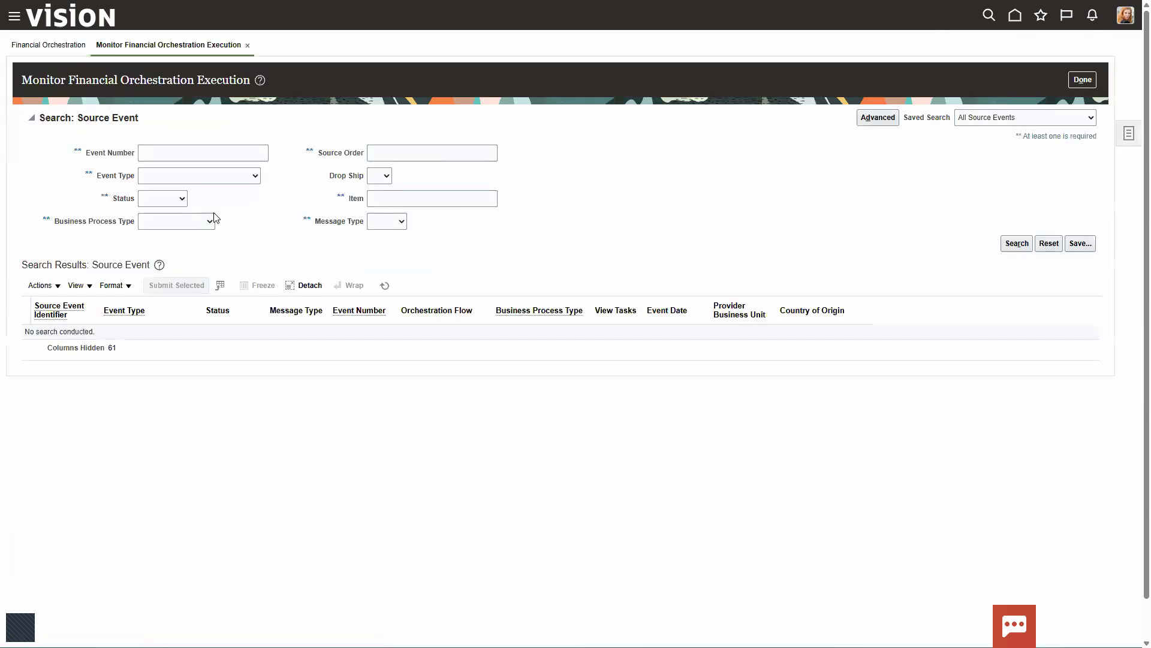
- Search the source events for item AS86004 with the status In progress
{"action": "left_click", "coordinate": [186, 202]}
{"action": "left_click", "coordinate": [178, 269]}
{"action": "left_click", "coordinate": [400, 196]}
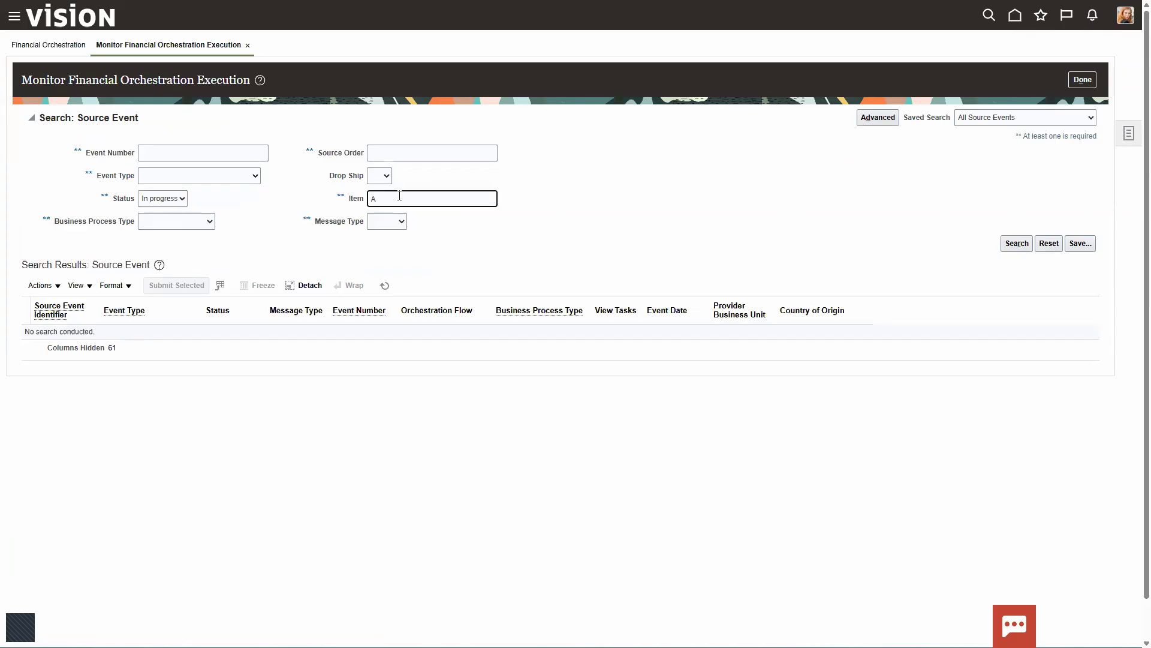
{"action": "type", "text": "AS86004"}
{"action": "key", "text": "Tab"}
{"action": "left_click", "coordinate": [1014, 245]}
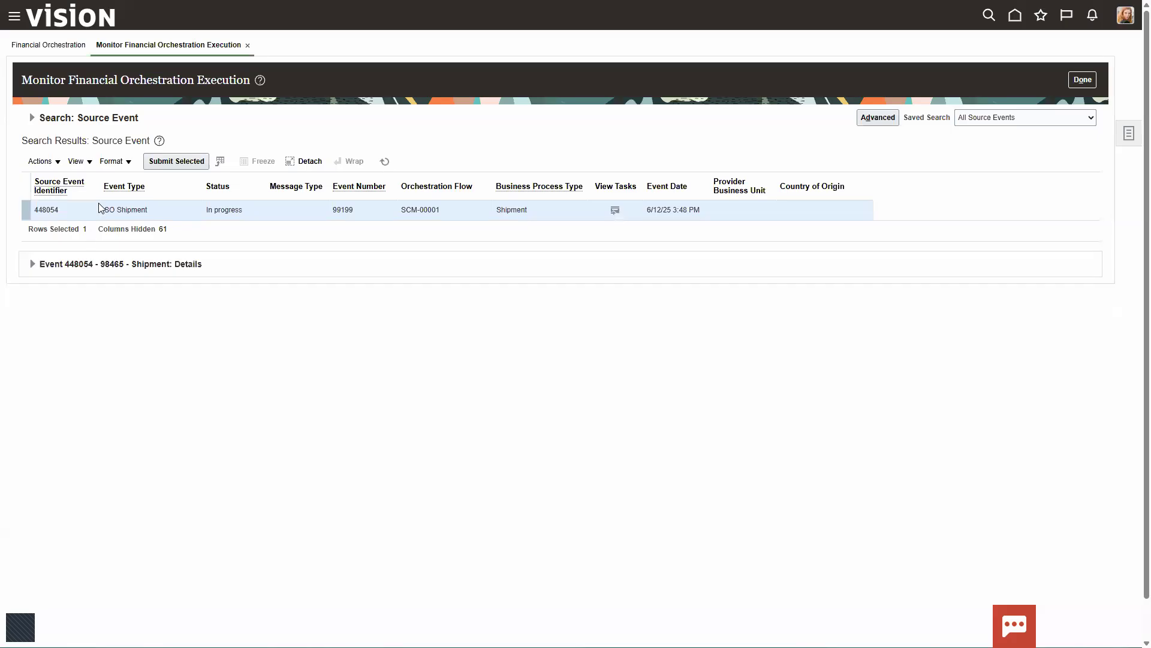
- View the tasks of the SO Shipment event and check the intercompany receivables and payables task statuses
{"action": "left_click_drag", "start_coordinate": [101, 209], "coordinate": [144, 208]}
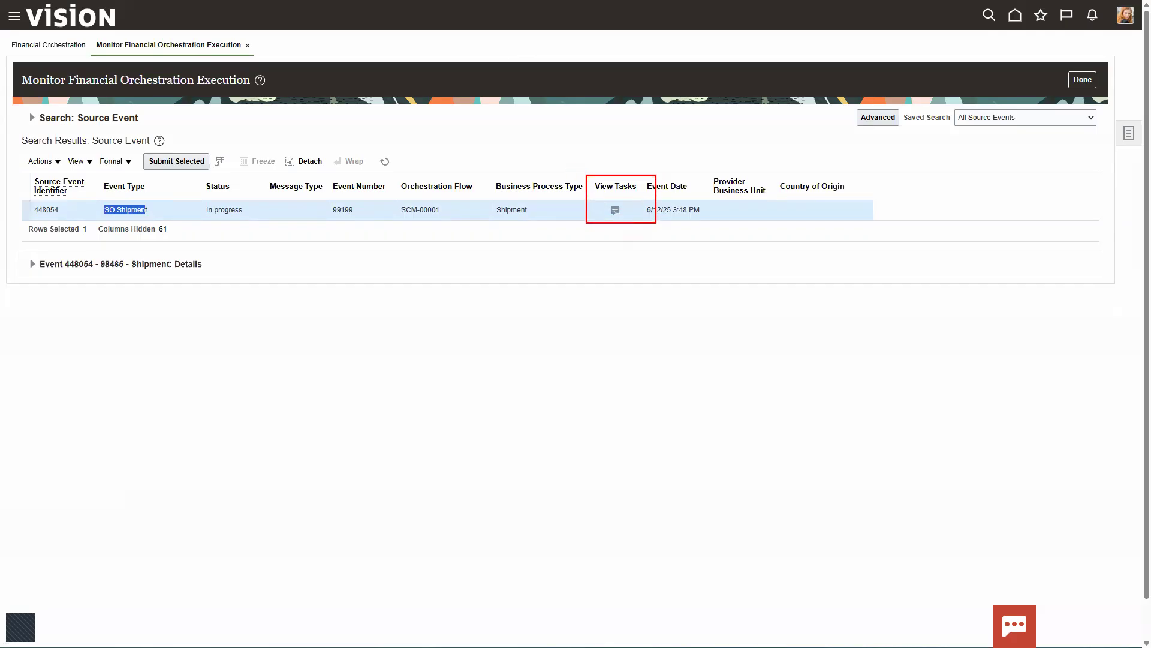
{"action": "left_click", "coordinate": [616, 211]}
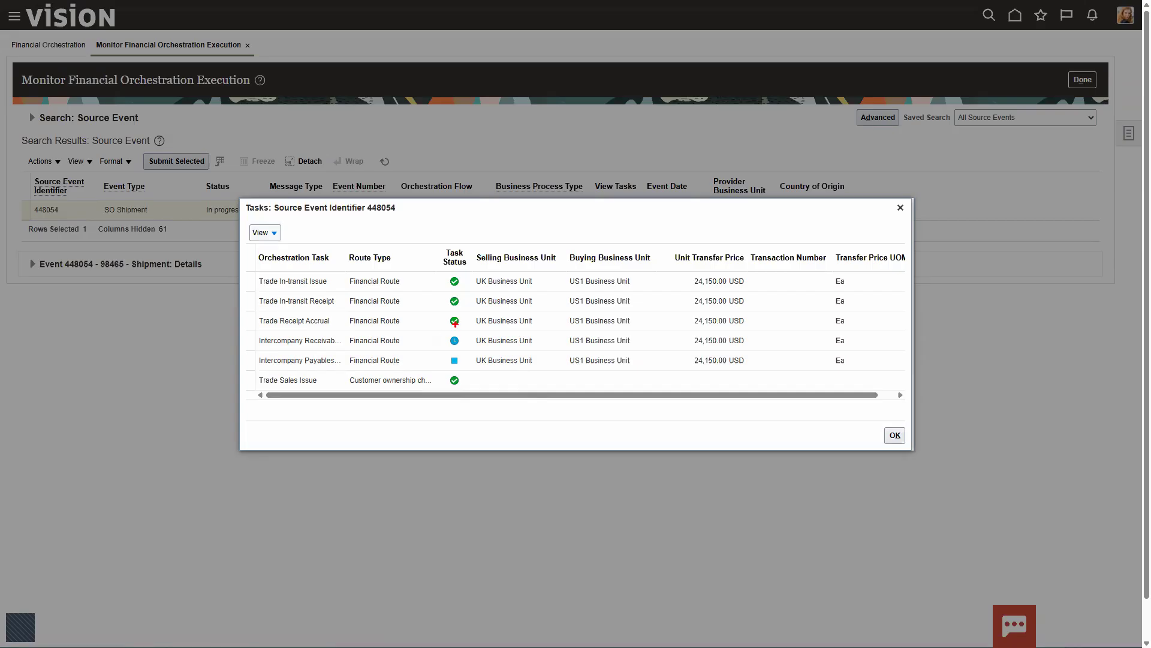
{"action": "mouse_move", "coordinate": [443, 337]}
{"action": "left_mouse_down"}
{"action": "mouse_move", "coordinate": [467, 349]}
{"action": "mouse_move", "coordinate": [467, 366]}
{"action": "left_mouse_up"}
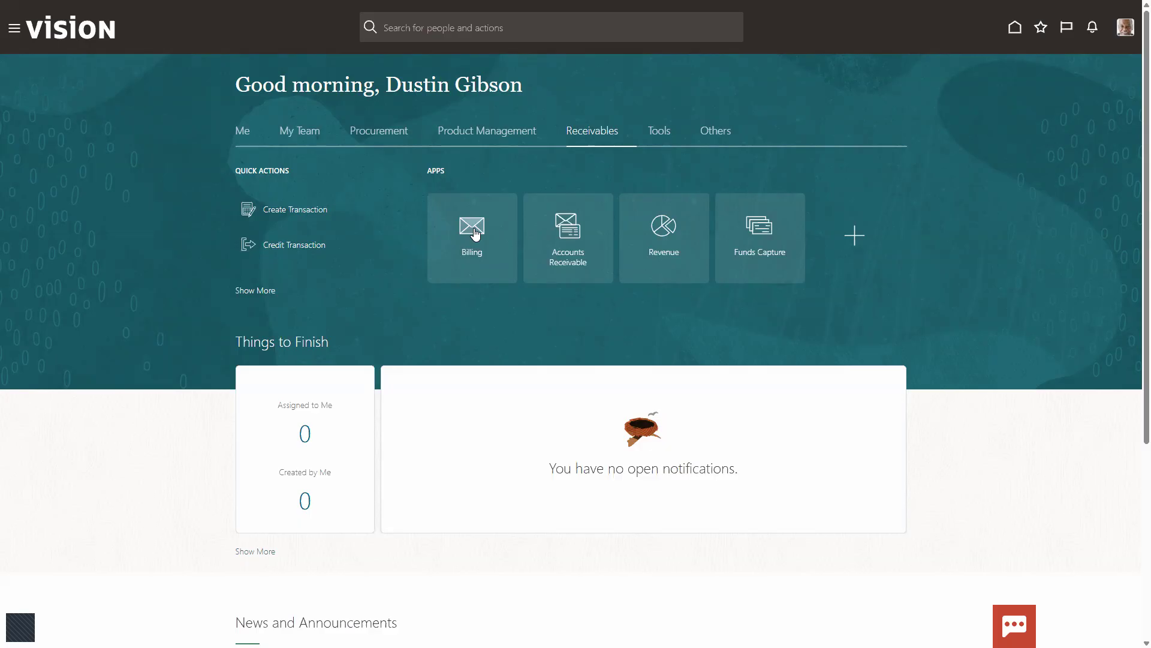
- Open the AutoInvoice submission for importing transactions from the import exceptions in the Billing work area
{"action": "left_click", "coordinate": [473, 230]}
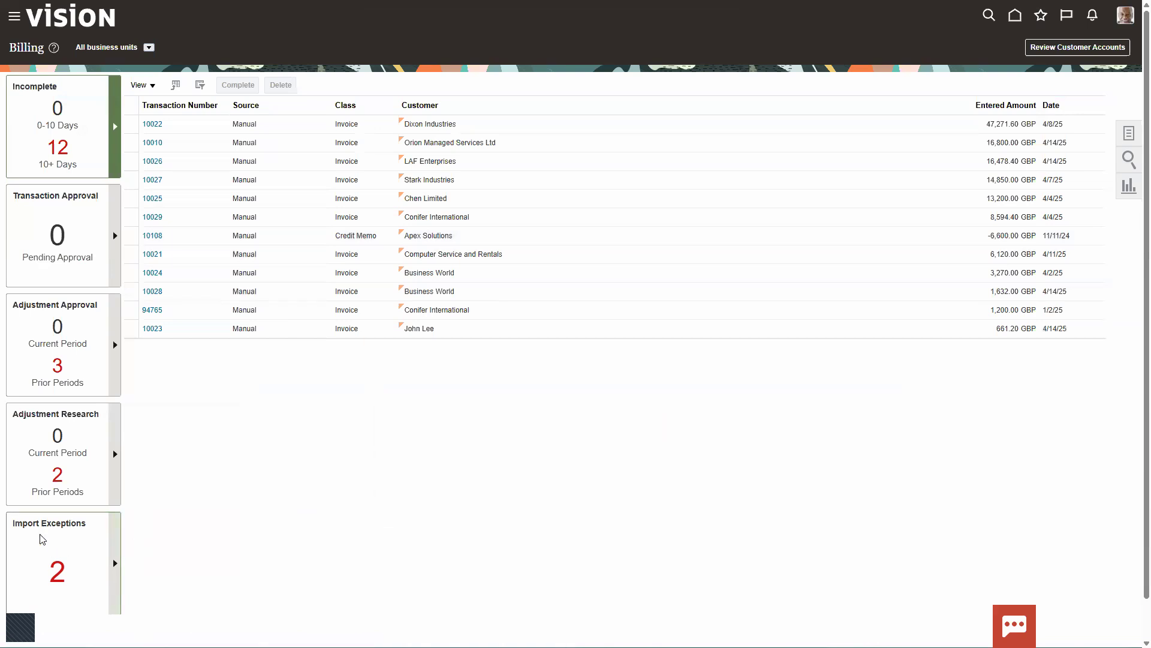
{"action": "left_click", "coordinate": [116, 563]}
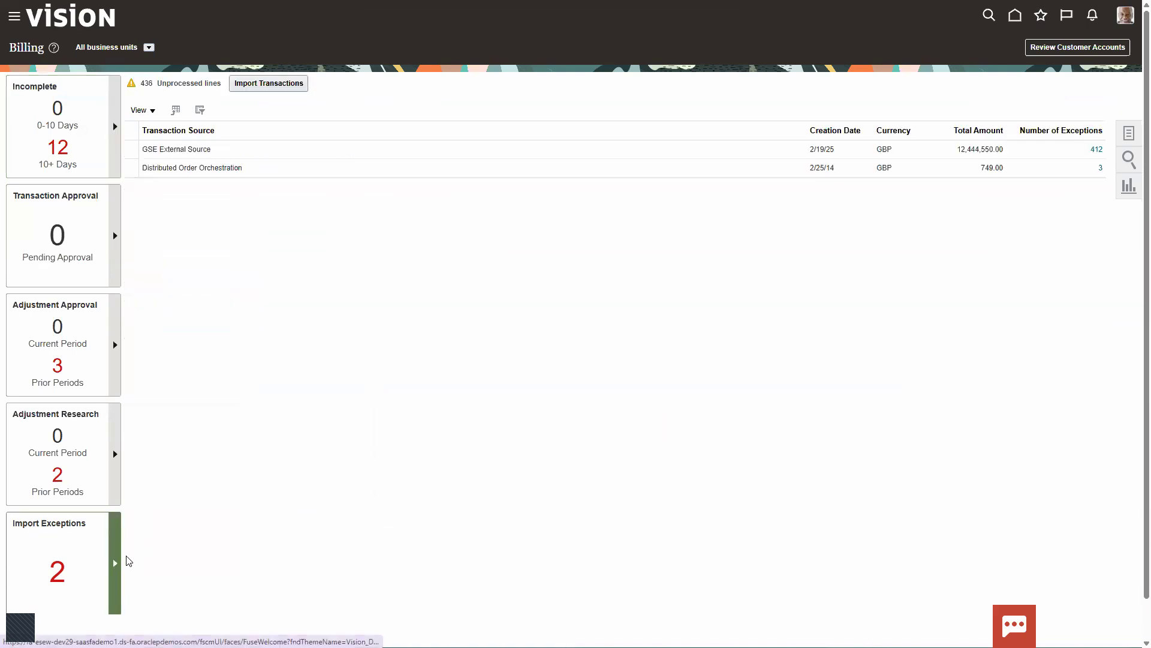
{"action": "left_click", "coordinate": [259, 89]}
- Submit AutoInvoice for UK Business Unit with the transaction source ORA_Supply Chain Financial Orchestration, searching for it by "ORA_"
{"action": "left_click", "coordinate": [496, 227]}
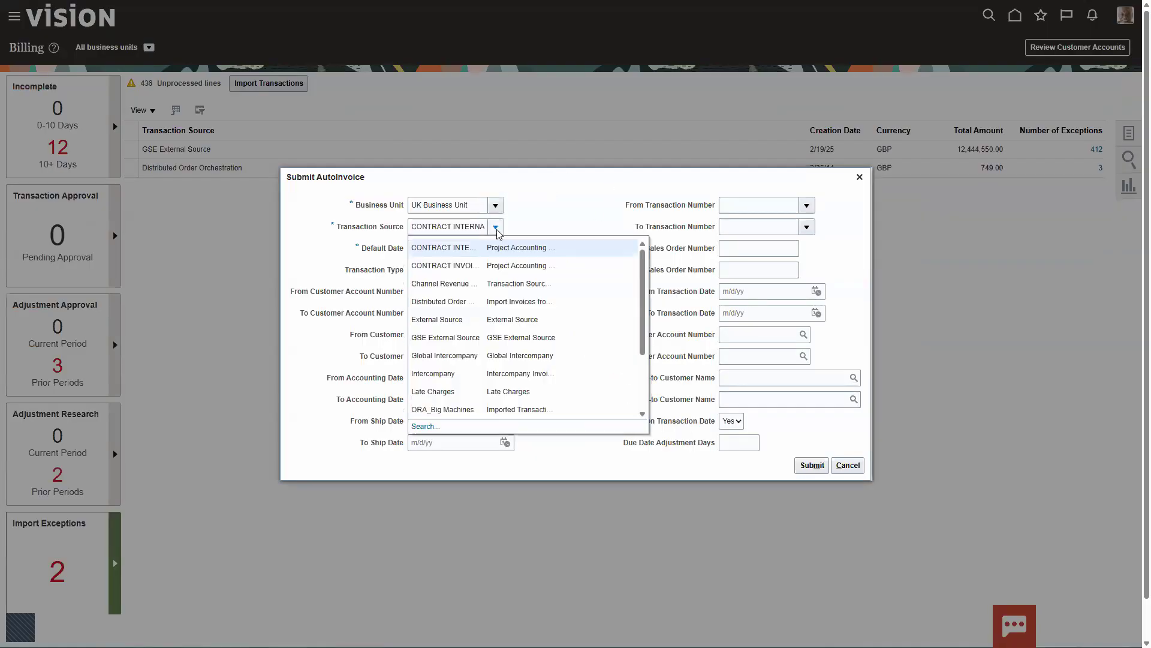
{"action": "left_click", "coordinate": [426, 428]}
{"action": "left_click", "coordinate": [554, 290]}
{"action": "type", "text": "ORA_"}
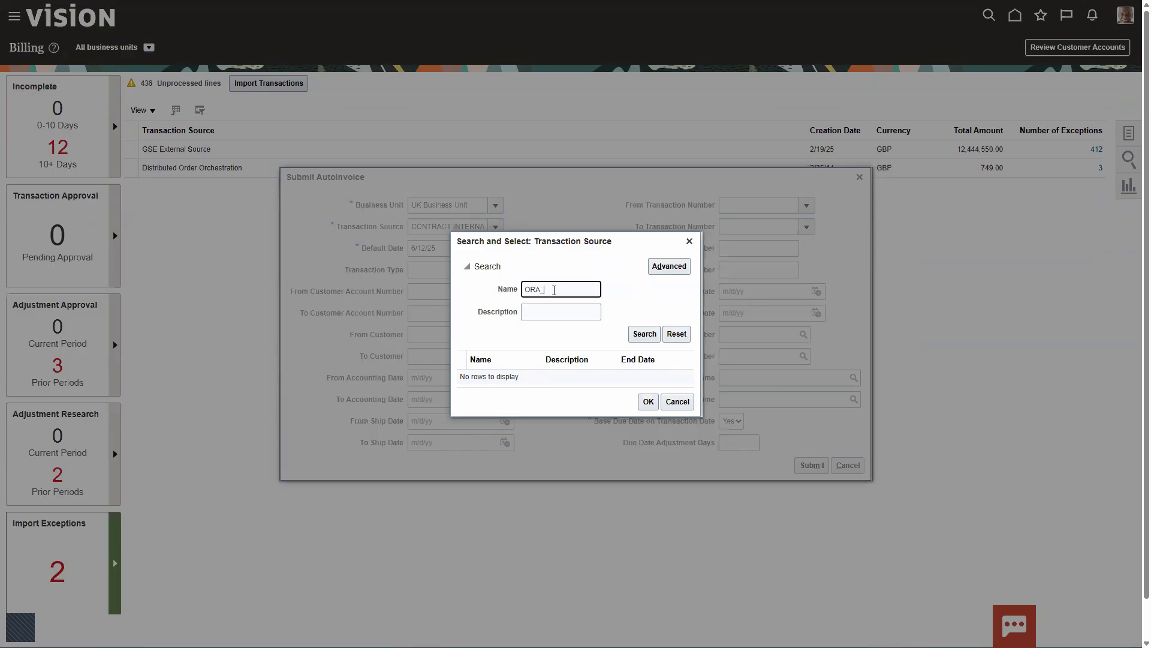
{"action": "left_click", "coordinate": [633, 331]}
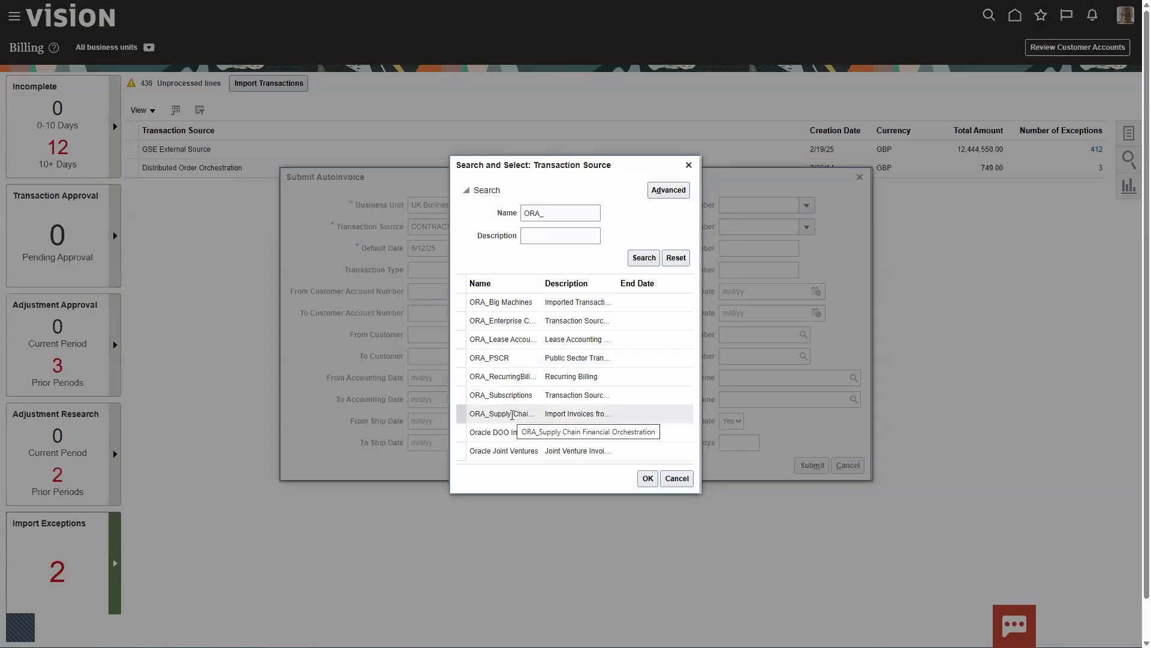
{"action": "left_click", "coordinate": [512, 414]}
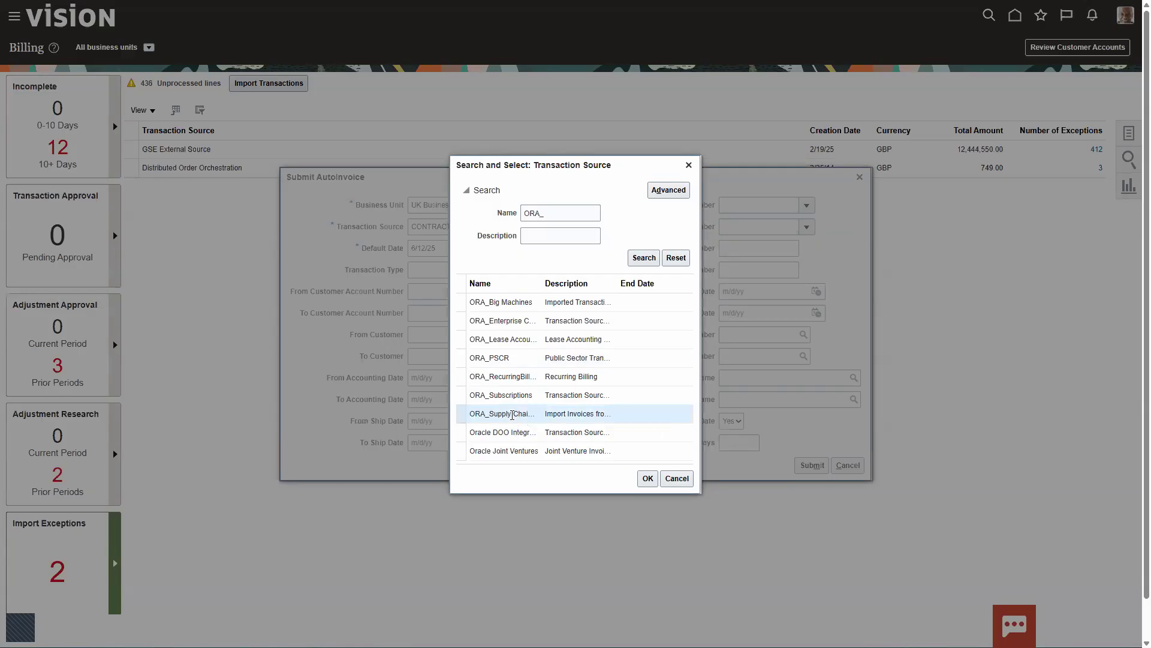
{"action": "left_click", "coordinate": [647, 478]}
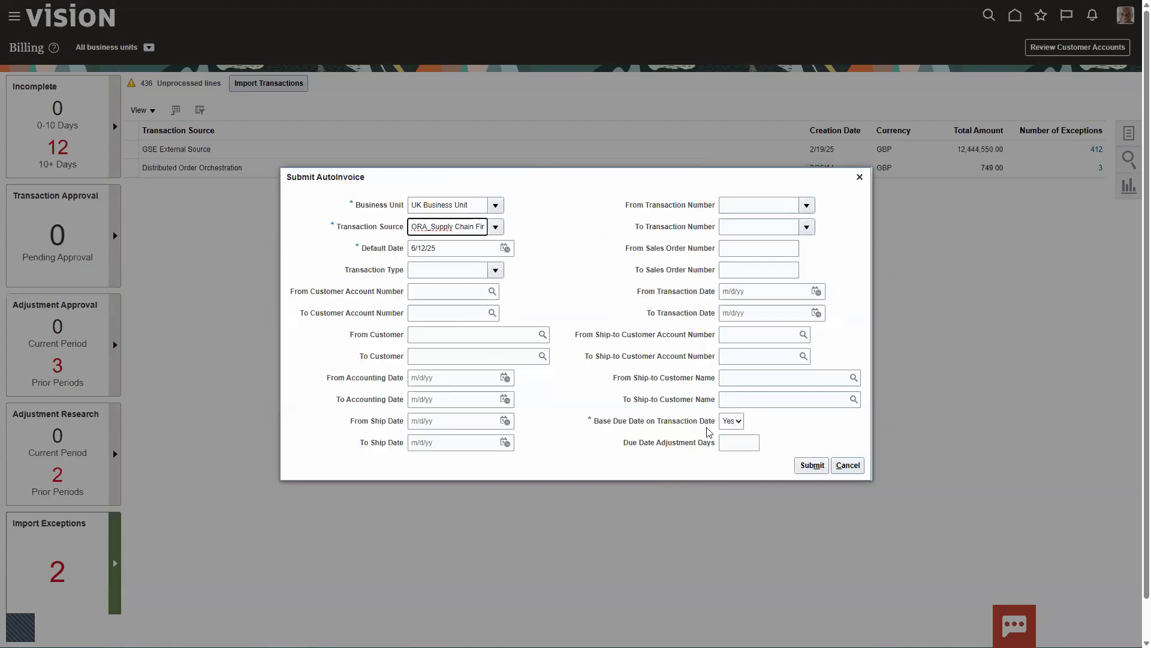
{"action": "left_click", "coordinate": [812, 468]}
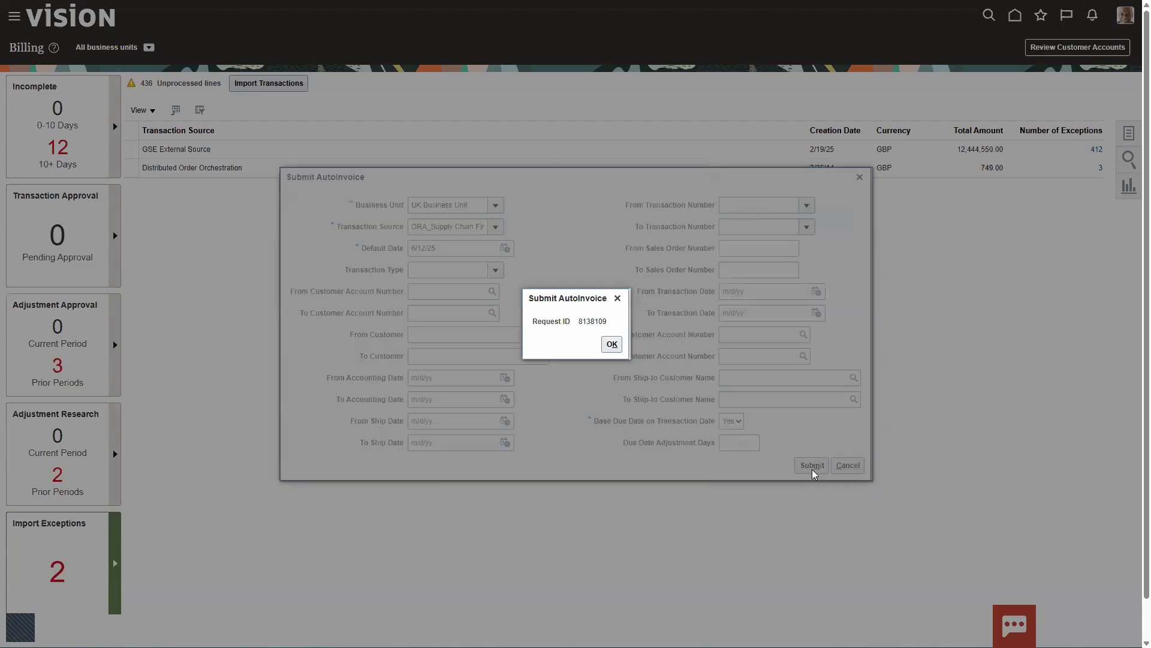
{"action": "left_click", "coordinate": [612, 345]}
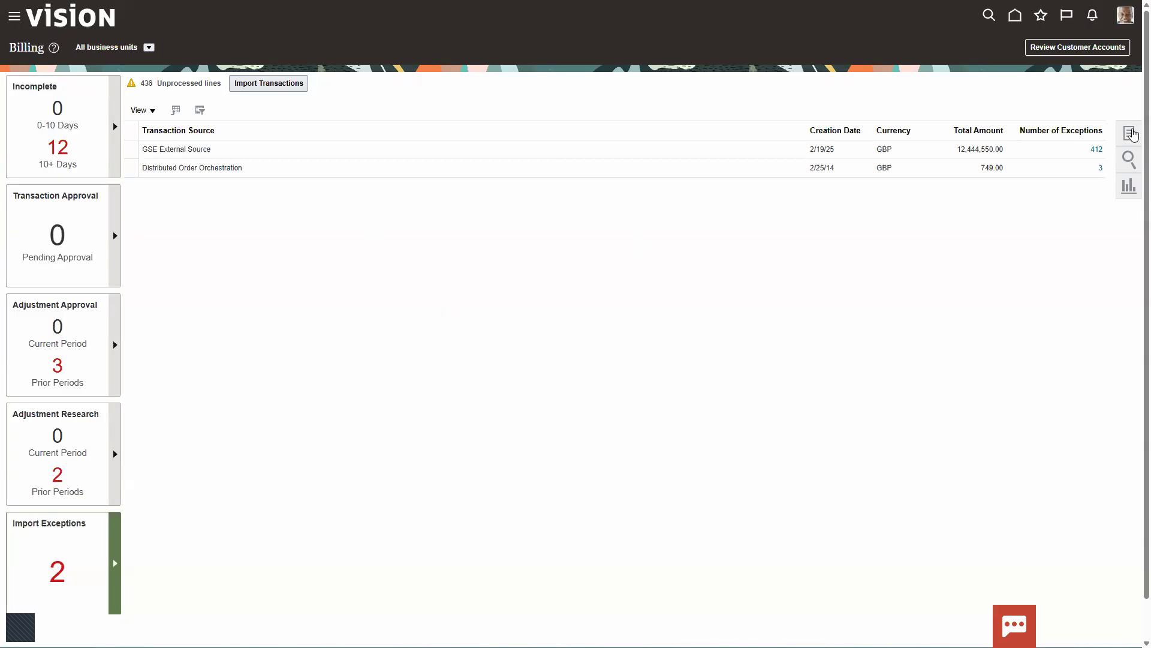
- Find the UK Business Unit's intercompany invoice dated 6/12/25 in Manage Transactions and open it
{"action": "left_click", "coordinate": [1133, 133]}
{"action": "left_click", "coordinate": [1000, 83]}
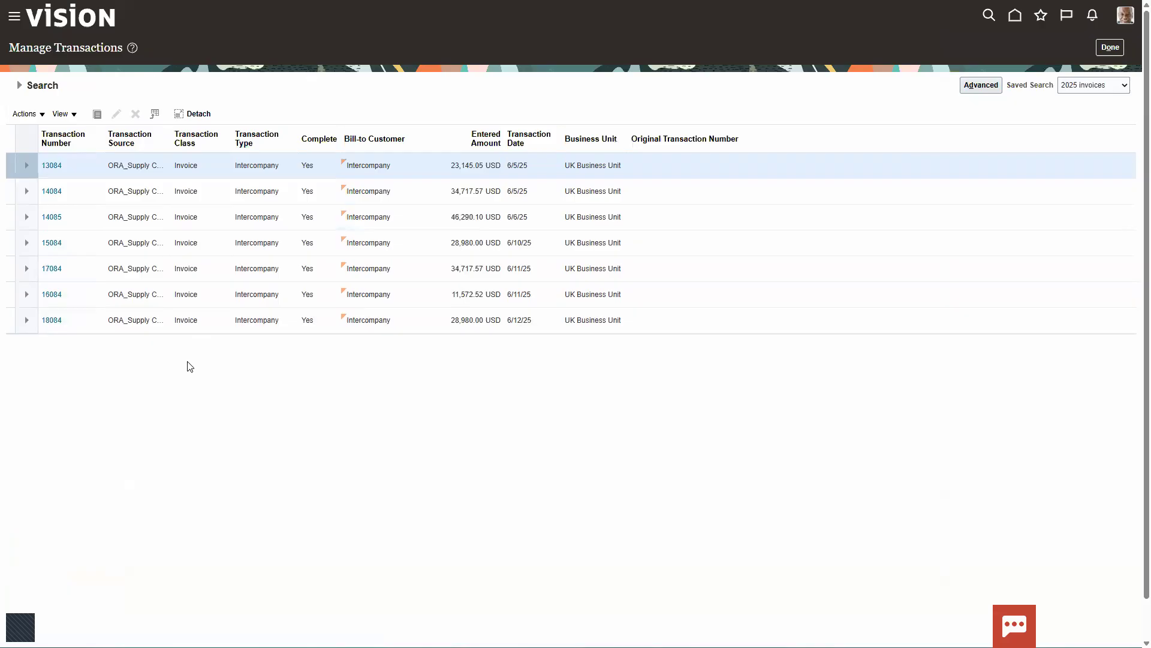
{"action": "left_click", "coordinate": [20, 85]}
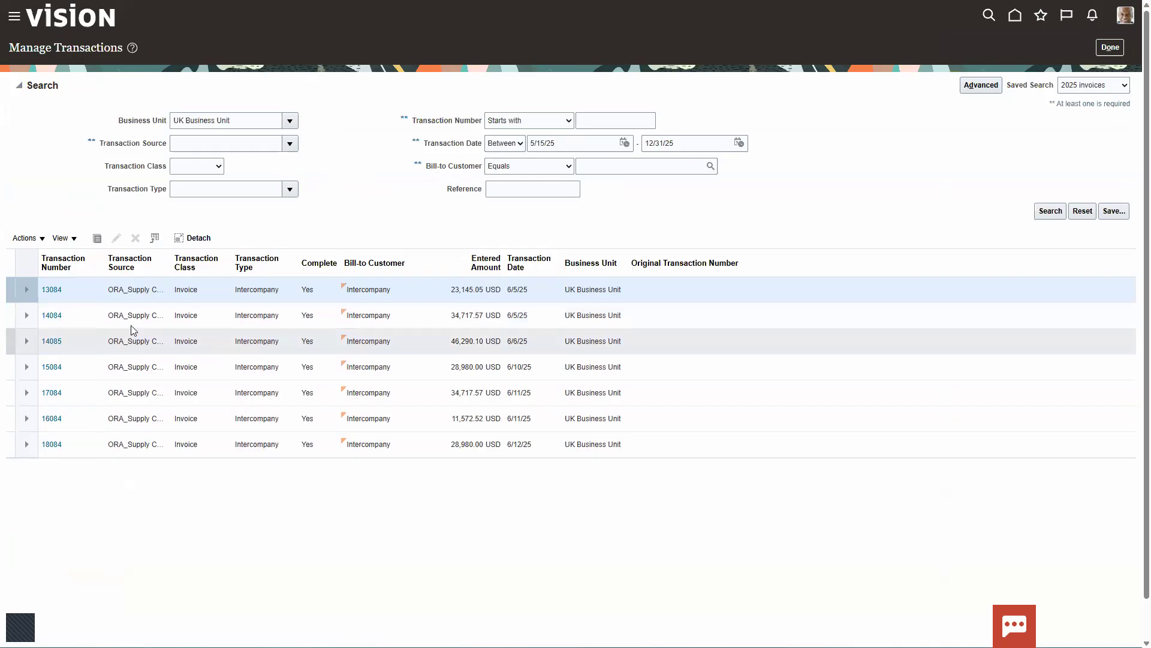
{"action": "left_click", "coordinate": [19, 86]}
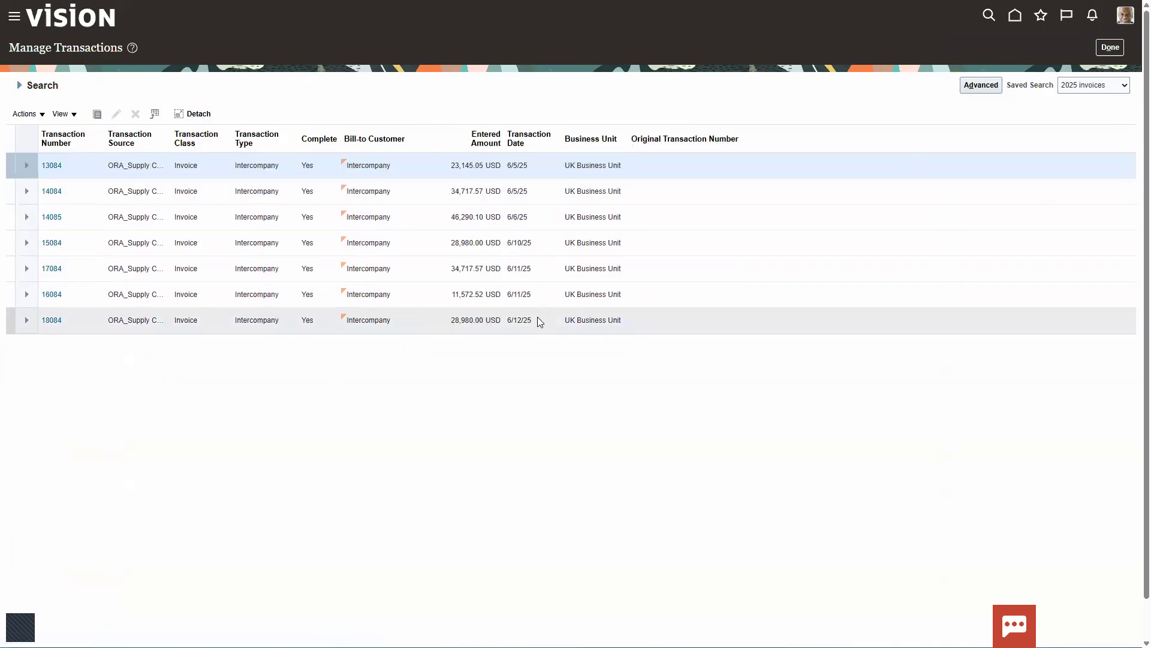
{"action": "left_click_drag", "start_coordinate": [13, 306], "coordinate": [663, 343]}
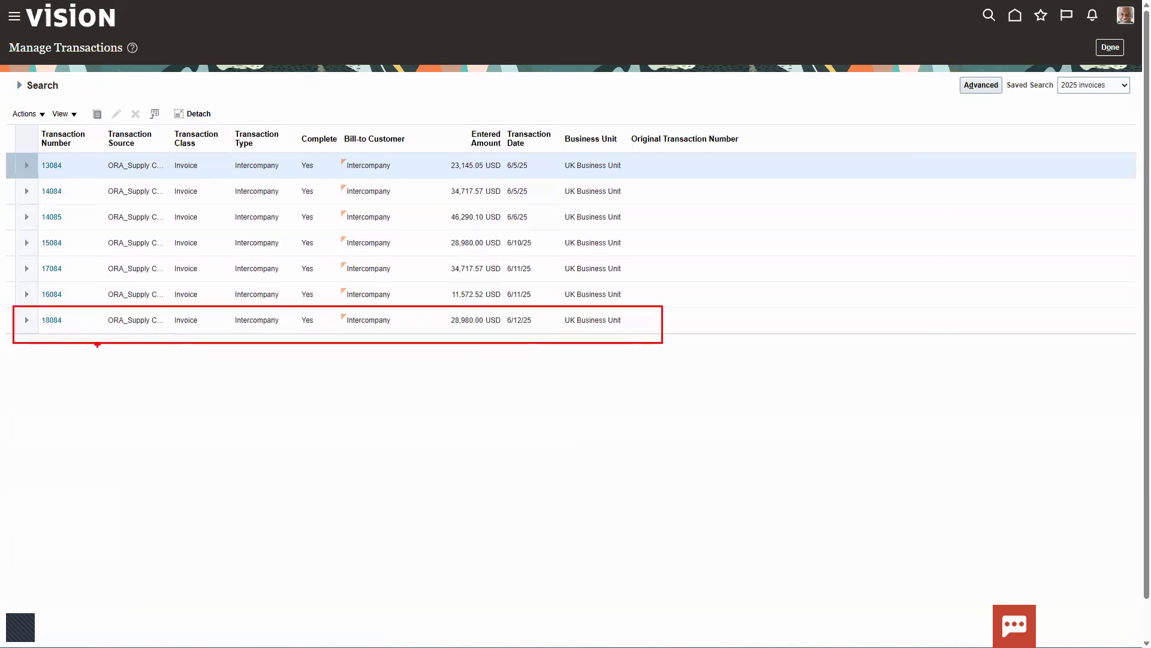
{"action": "key", "text": "Escape"}
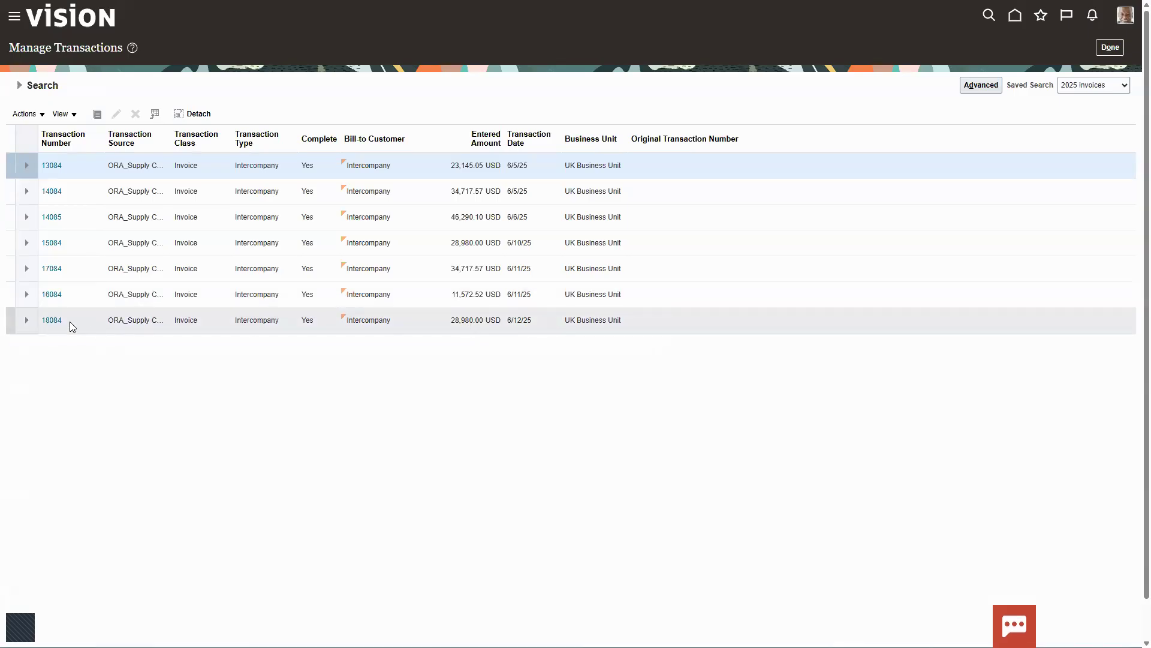
{"action": "left_click", "coordinate": [52, 321]}
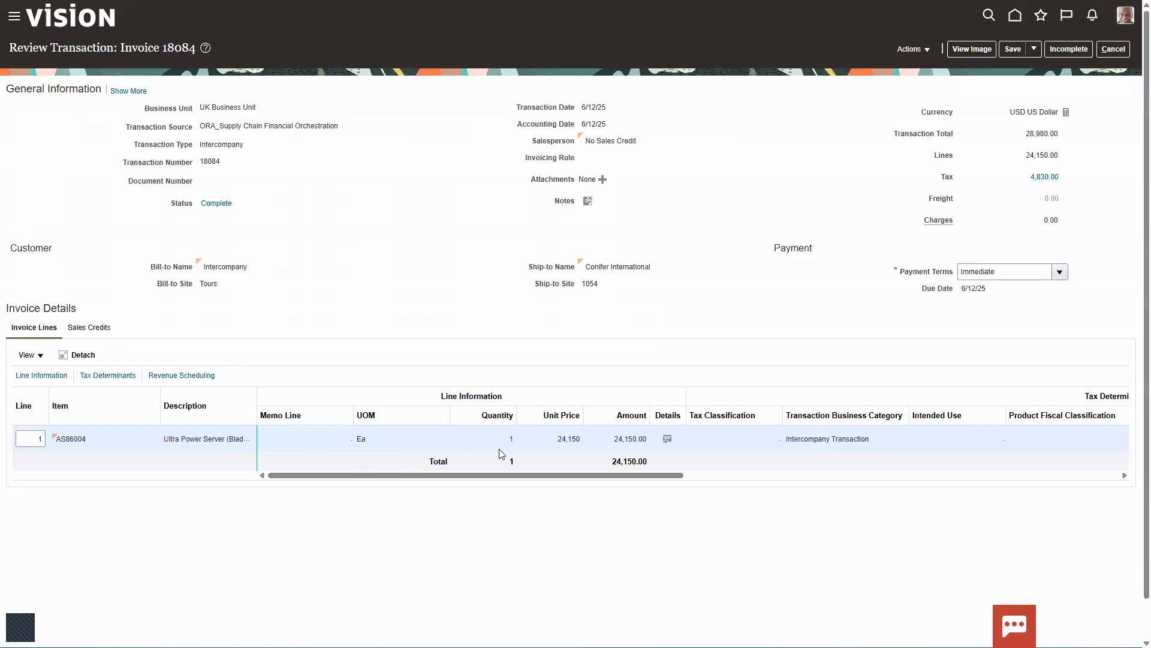
- Show the sales order Number column in the invoice lines and post the intercompany invoice to the ledger
{"action": "left_click", "coordinate": [39, 357]}
{"action": "mouse_move", "coordinate": [69, 395]}
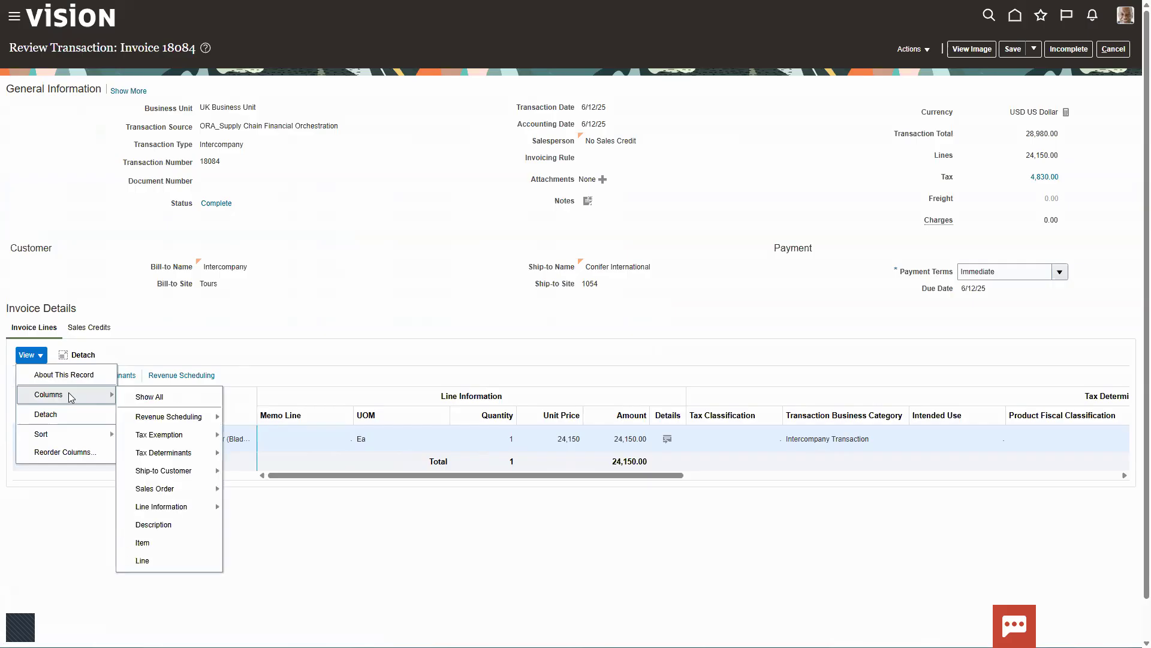
{"action": "mouse_move", "coordinate": [180, 488]}
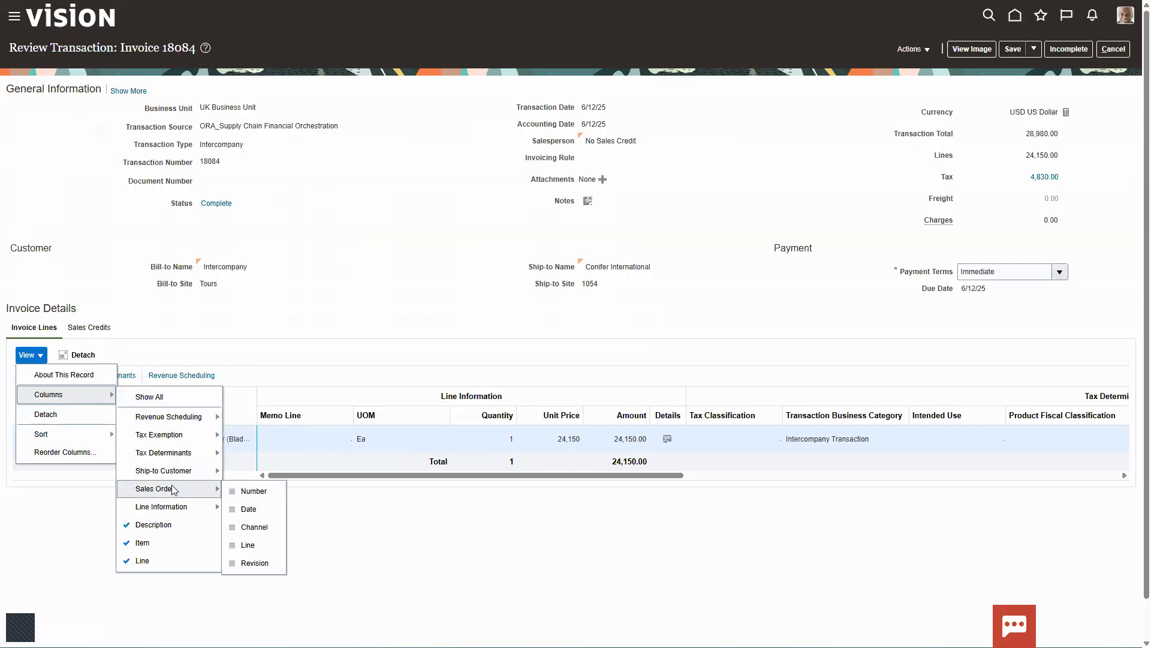
{"action": "left_click", "coordinate": [233, 491]}
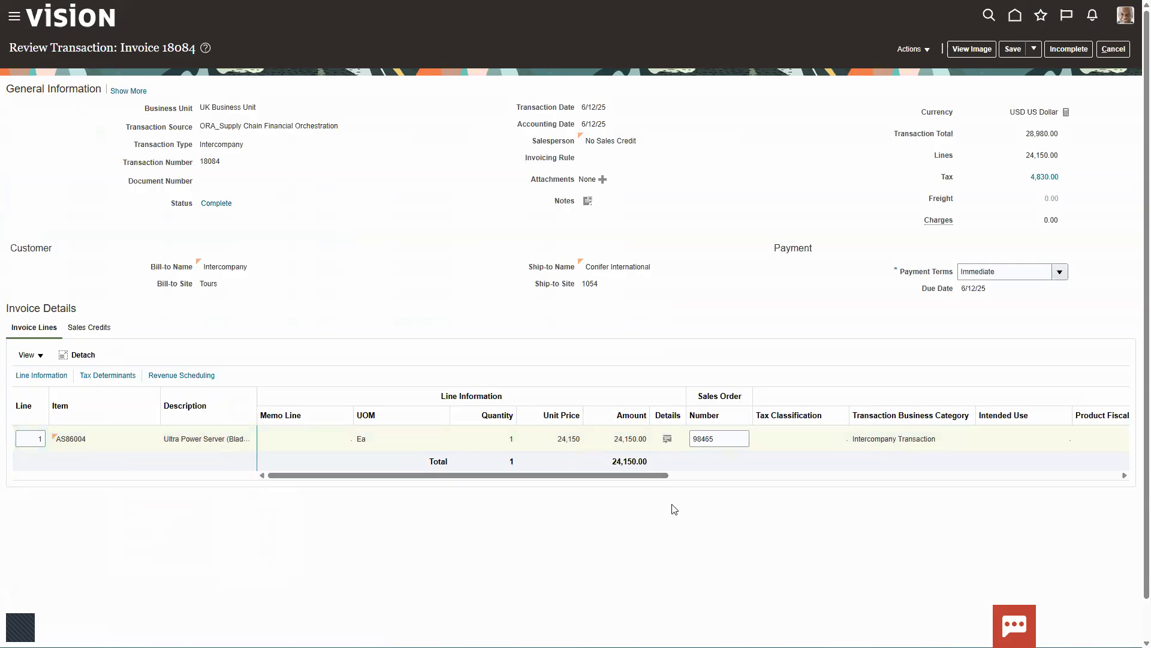
{"action": "left_click", "coordinate": [912, 49]}
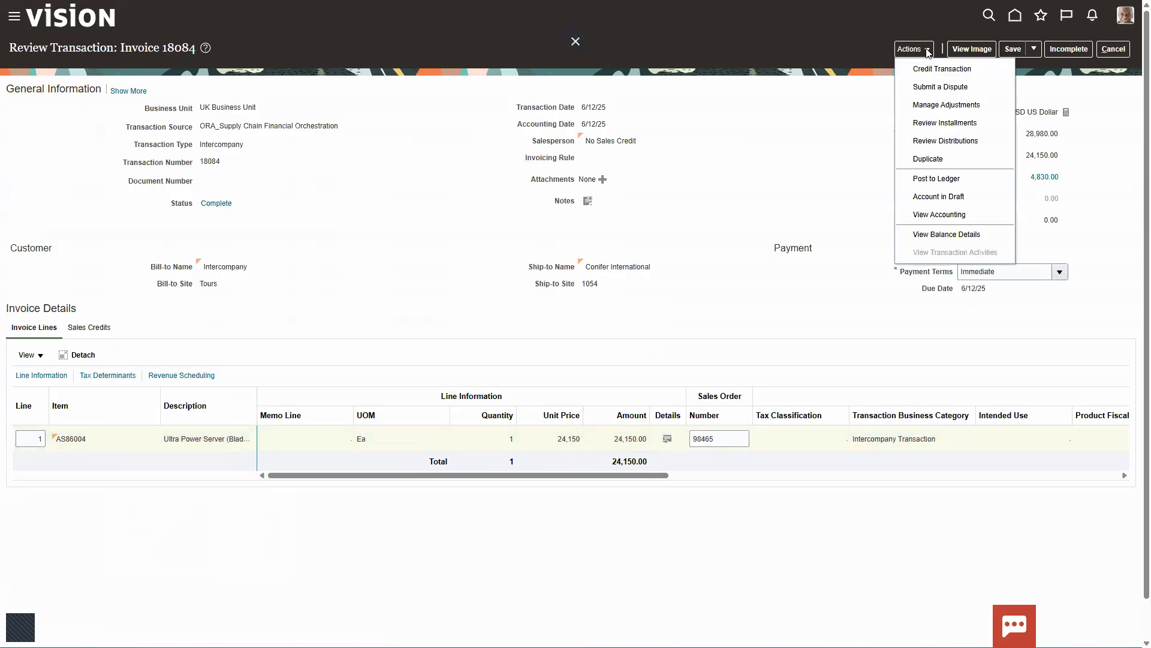
{"action": "left_click", "coordinate": [927, 180]}
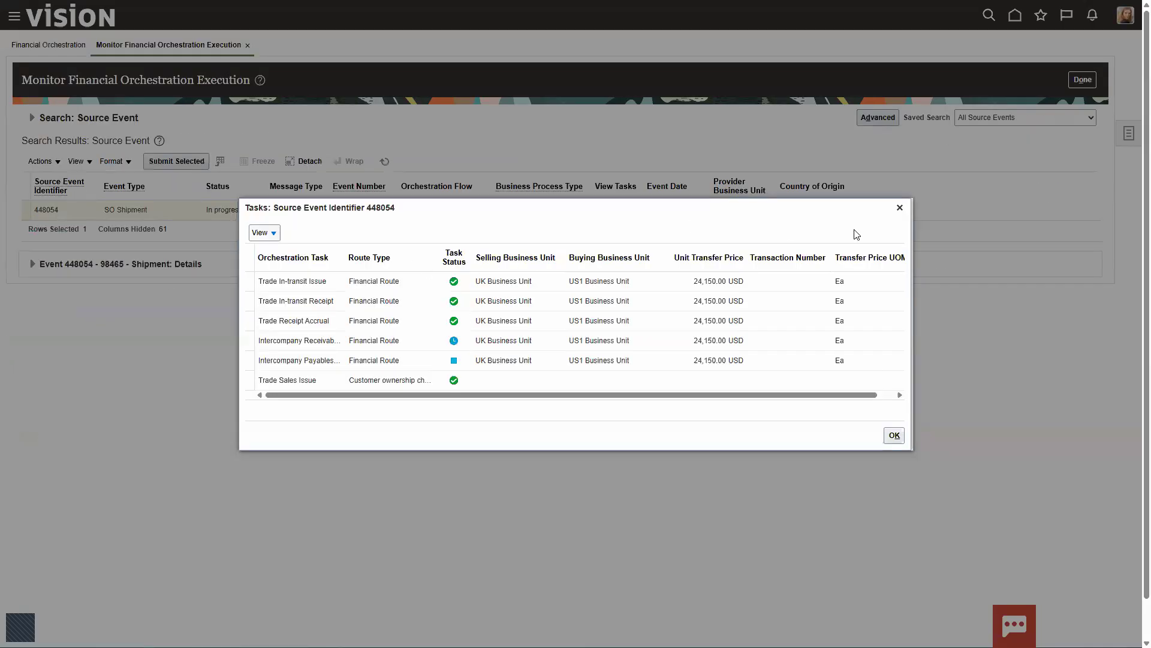
- Refresh the SO Shipment source event in Monitor Financial Orchestration Execution and view its tasks again
{"action": "left_click", "coordinate": [899, 208]}
{"action": "left_click", "coordinate": [384, 162]}
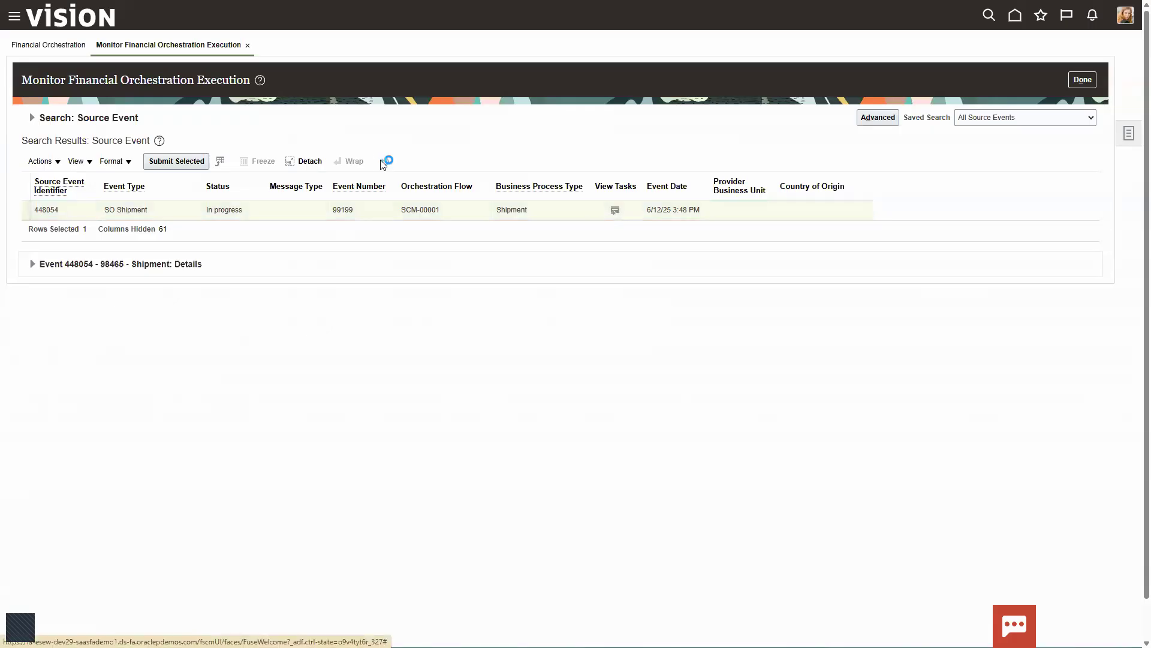
{"action": "left_click", "coordinate": [614, 210]}
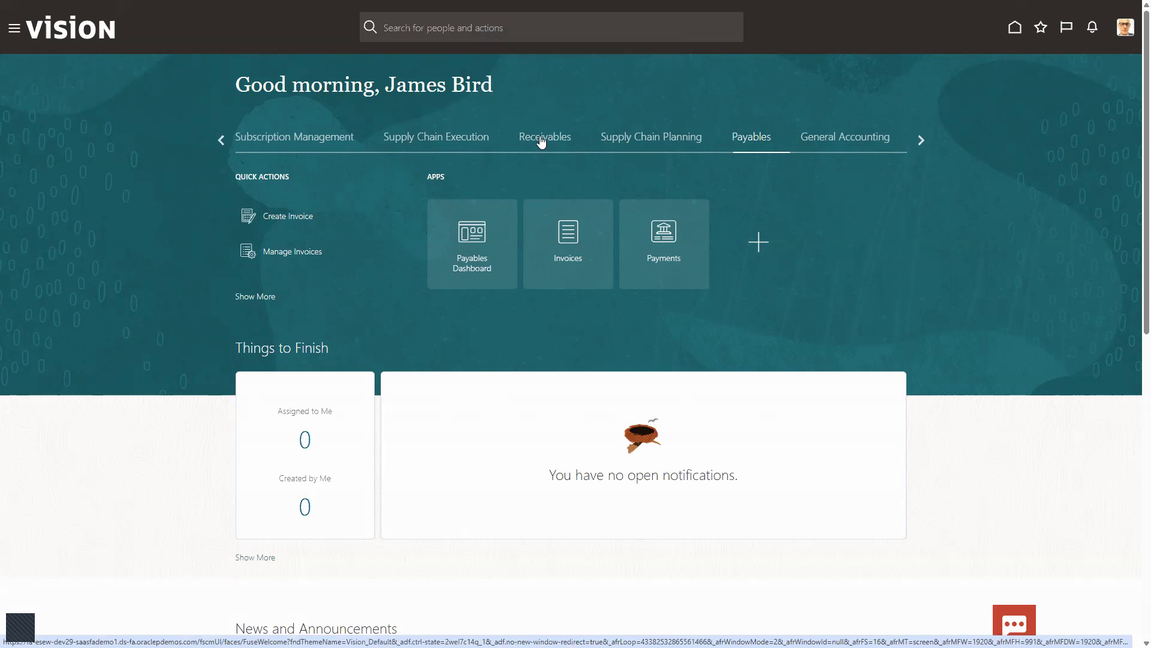
- Open the Import Invoices process from the Payables Invoices work area
{"action": "left_click", "coordinate": [566, 243]}
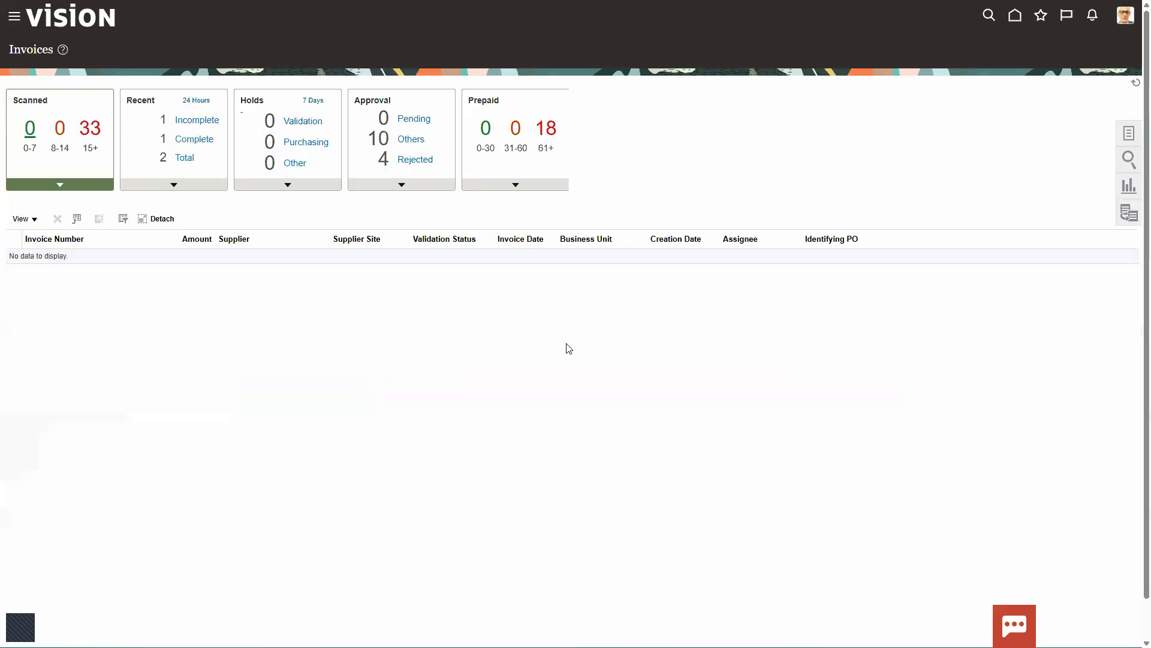
{"action": "left_click", "coordinate": [1128, 135]}
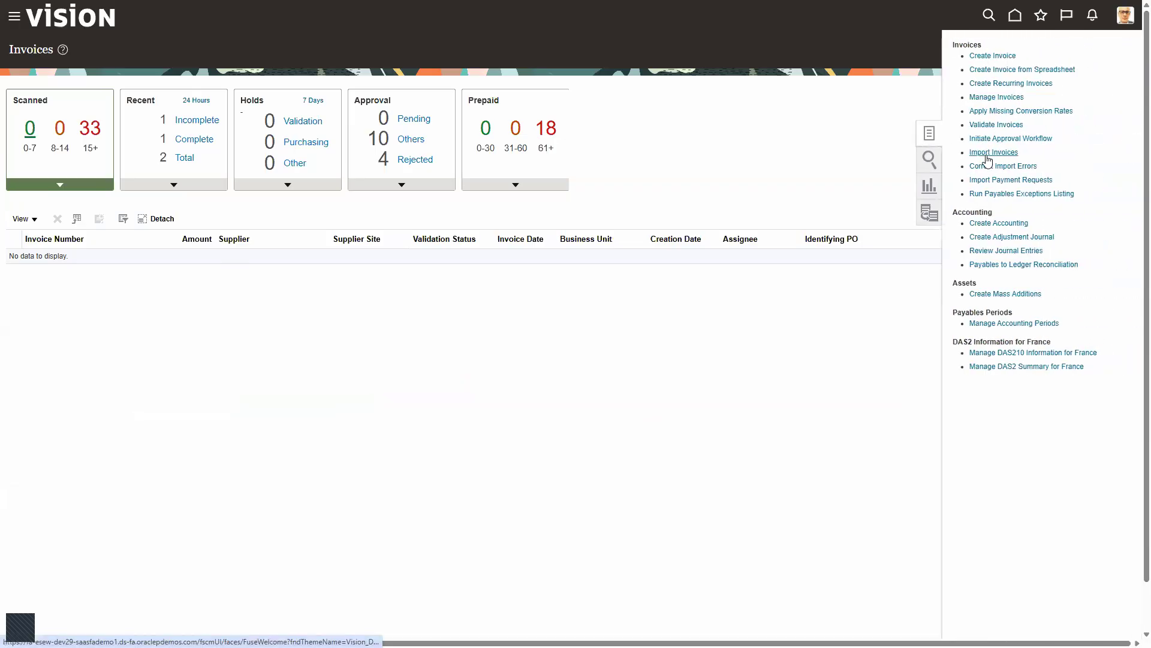
{"action": "left_click_drag", "start_coordinate": [953, 145], "coordinate": [1048, 167]}
{"action": "key", "text": "Escape"}
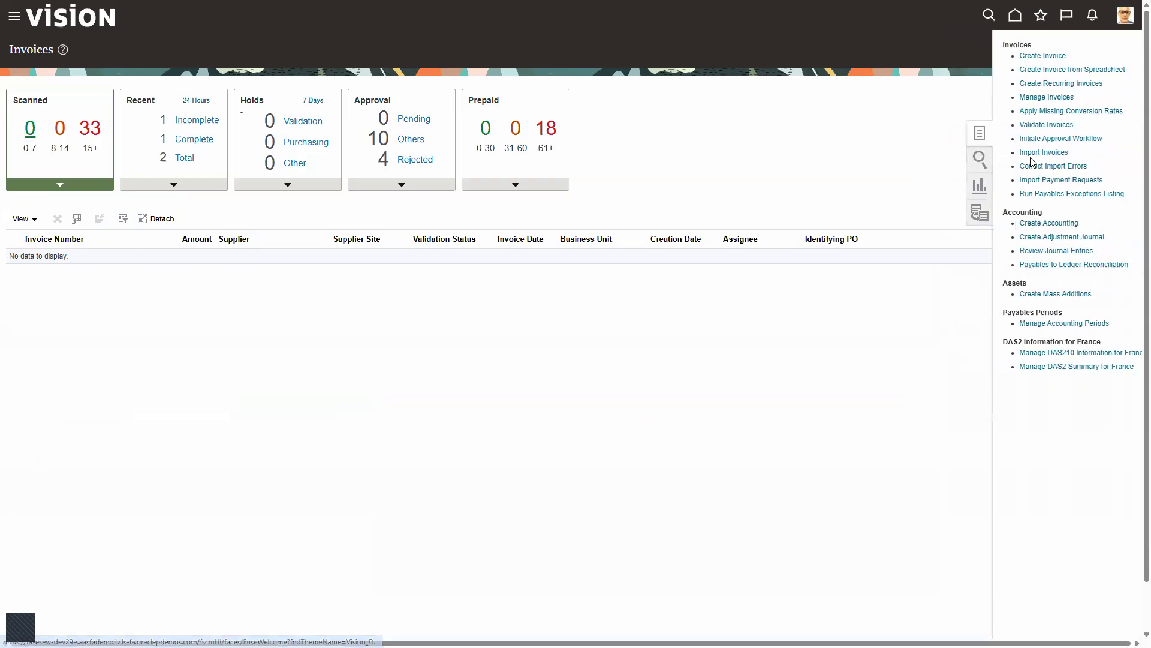
{"action": "left_click", "coordinate": [1125, 133]}
{"action": "left_click", "coordinate": [989, 150]}
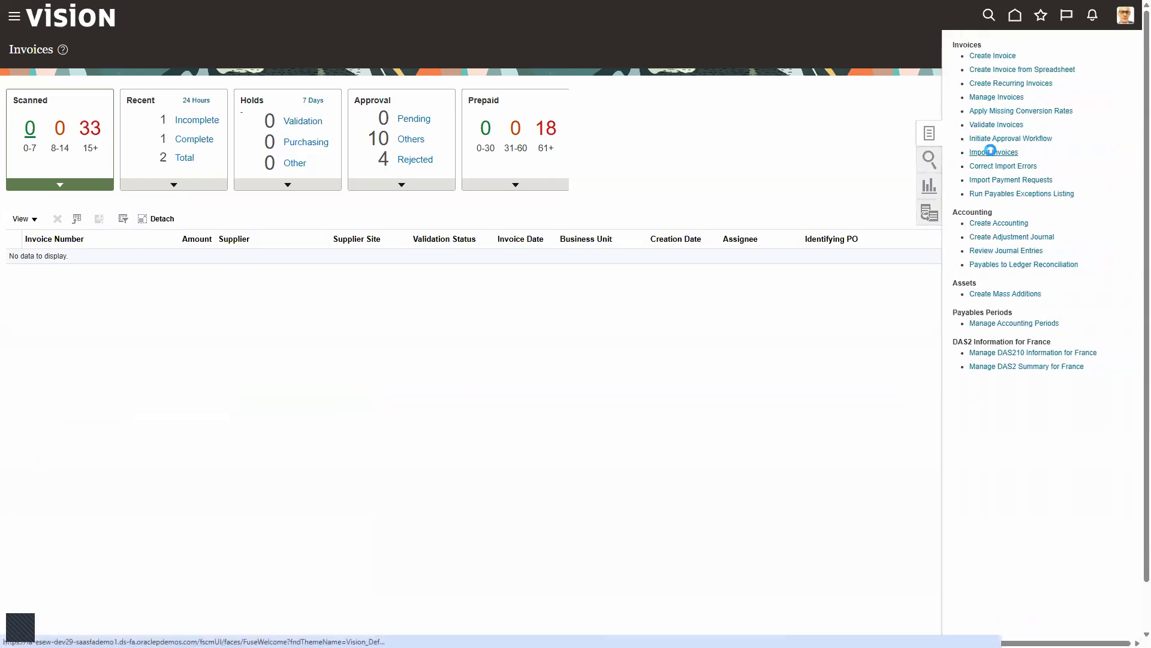
- Submit Import Payables Invoices for US1 Business Unit and US Primary Ledger with the source Supply Chain Financial Flow Orchestration
{"action": "left_click", "coordinate": [182, 244]}
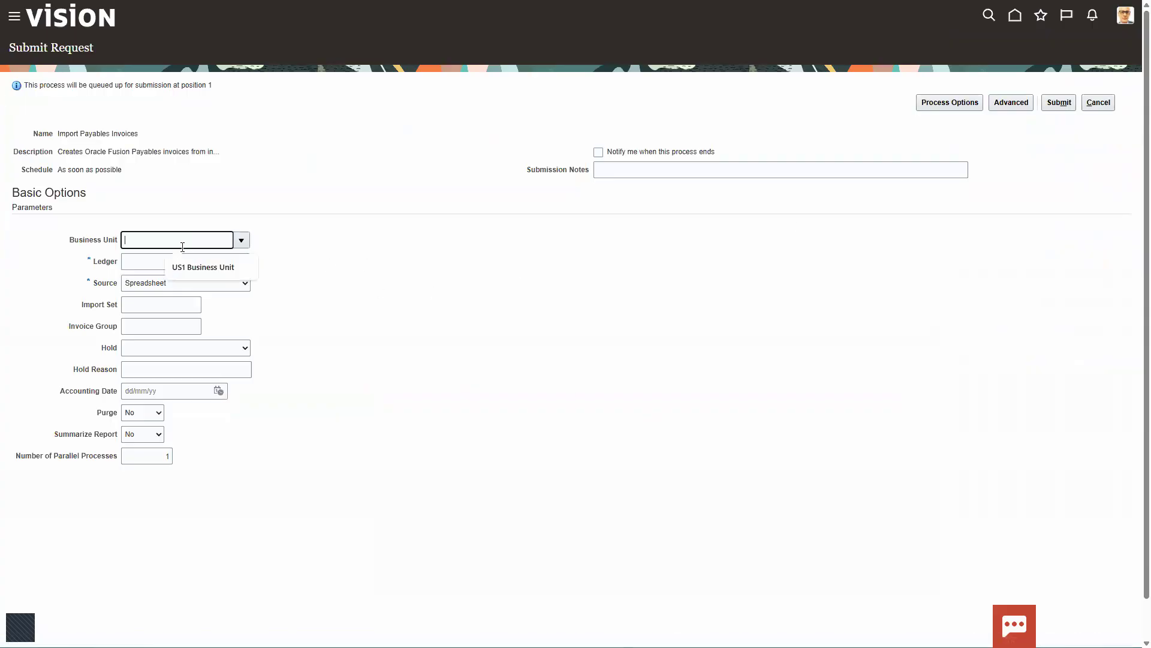
{"action": "left_click", "coordinate": [188, 266]}
{"action": "left_click", "coordinate": [157, 261]}
{"action": "left_click", "coordinate": [177, 288]}
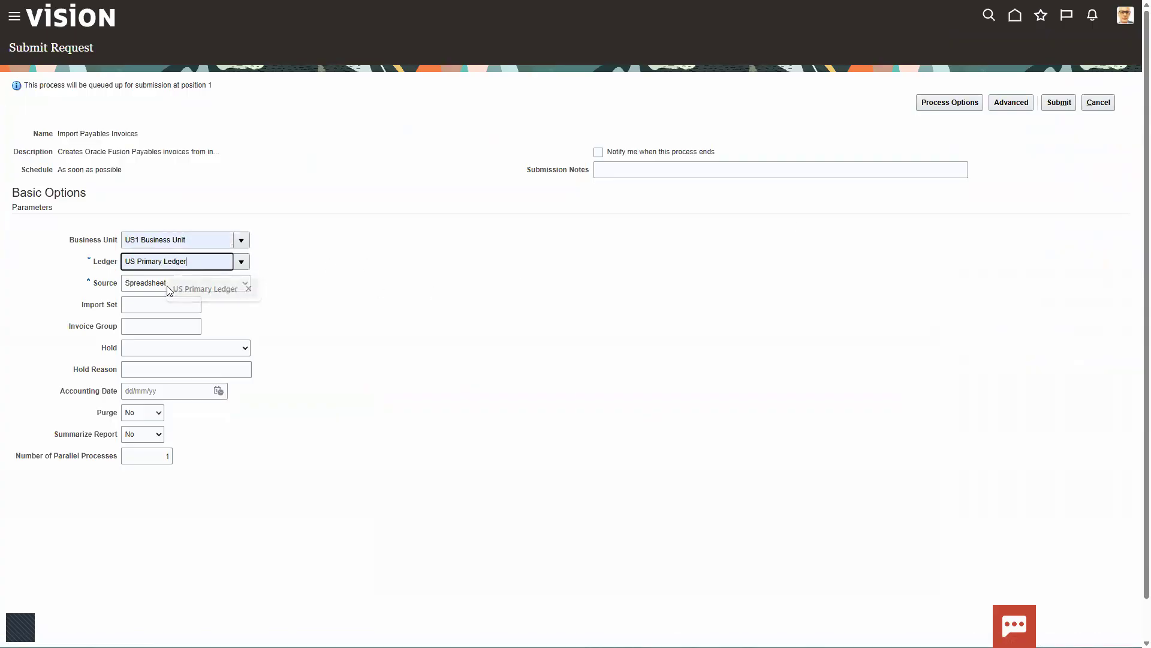
{"action": "left_click", "coordinate": [167, 283]}
{"action": "scroll", "coordinate": [159, 375], "scroll_direction": "down", "scroll_amount": 2}
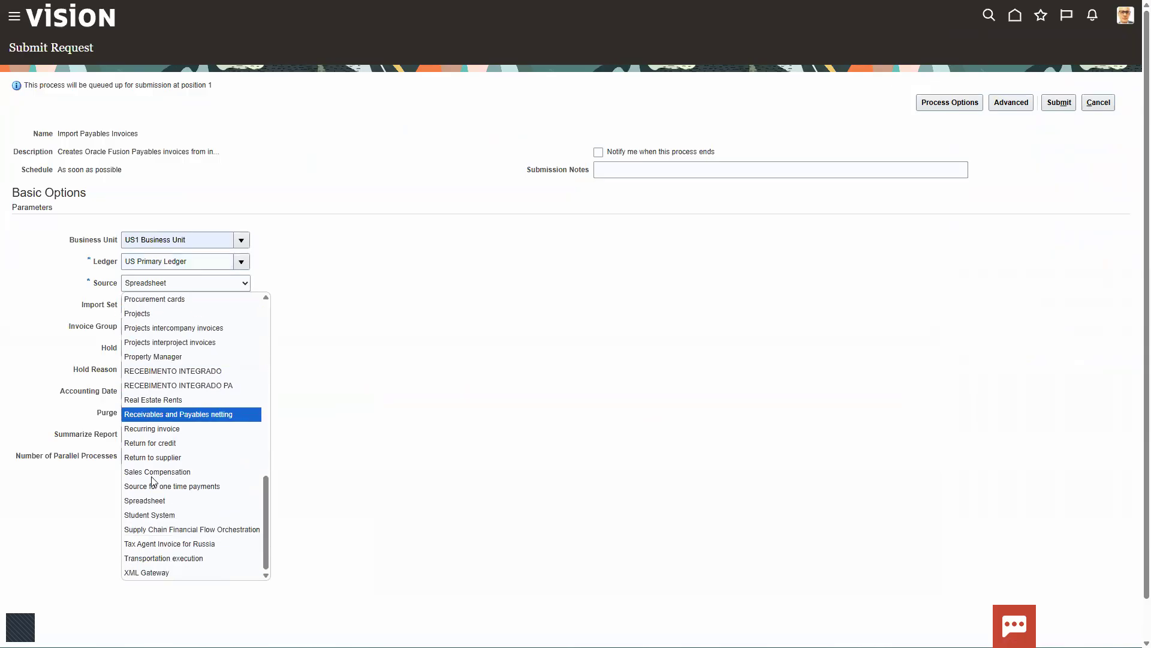
{"action": "left_click", "coordinate": [157, 530]}
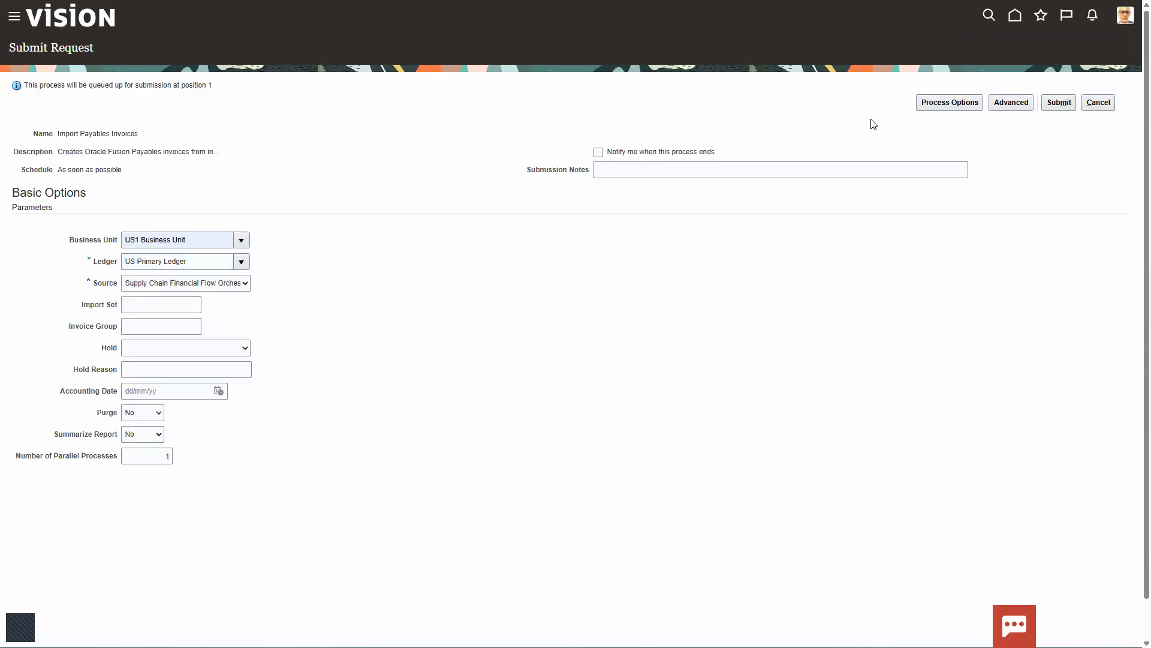
{"action": "left_click", "coordinate": [1062, 106]}
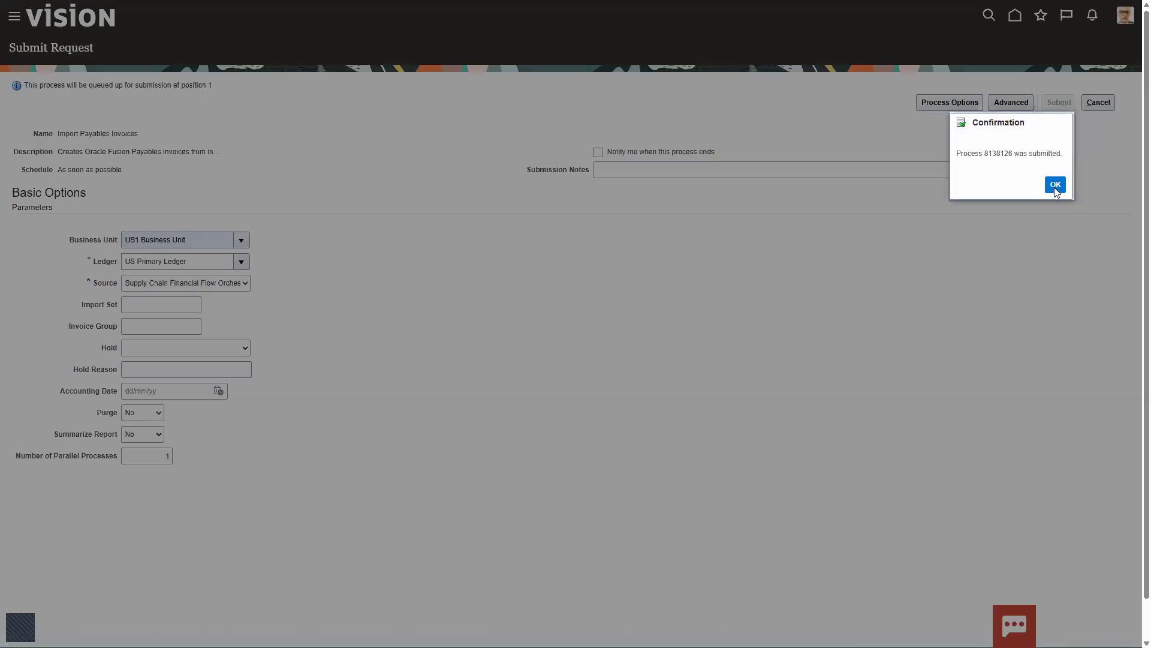
{"action": "left_click", "coordinate": [1055, 185]}
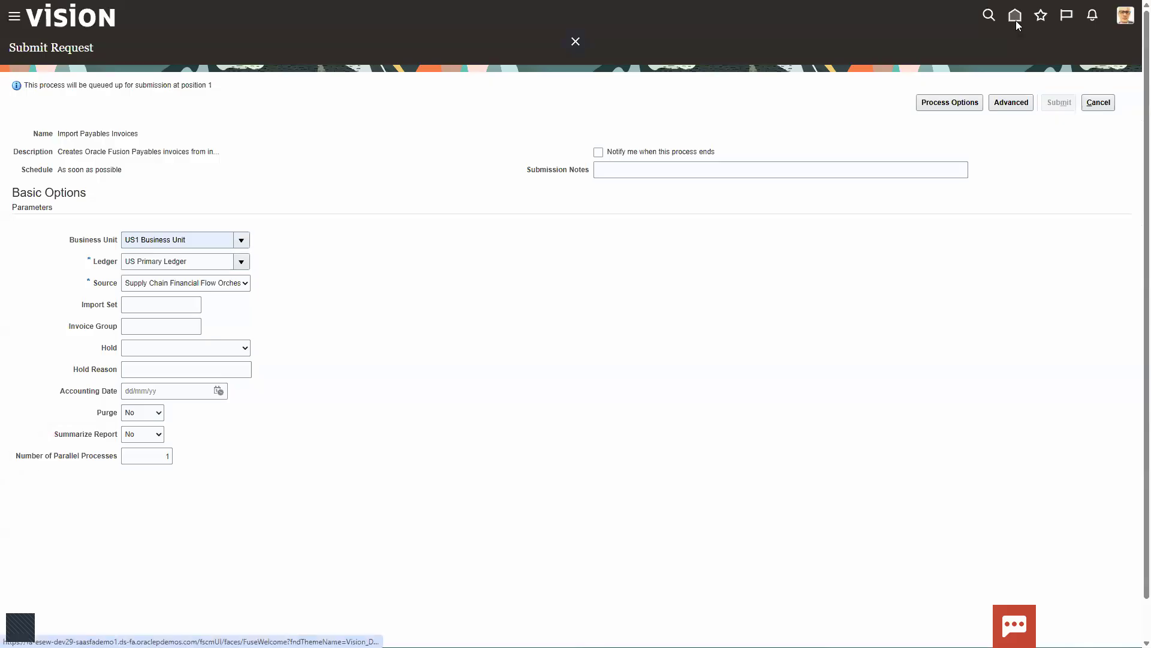
- Open the Manage Invoices page from the Payables Invoices work area
{"action": "left_click", "coordinate": [1015, 17]}
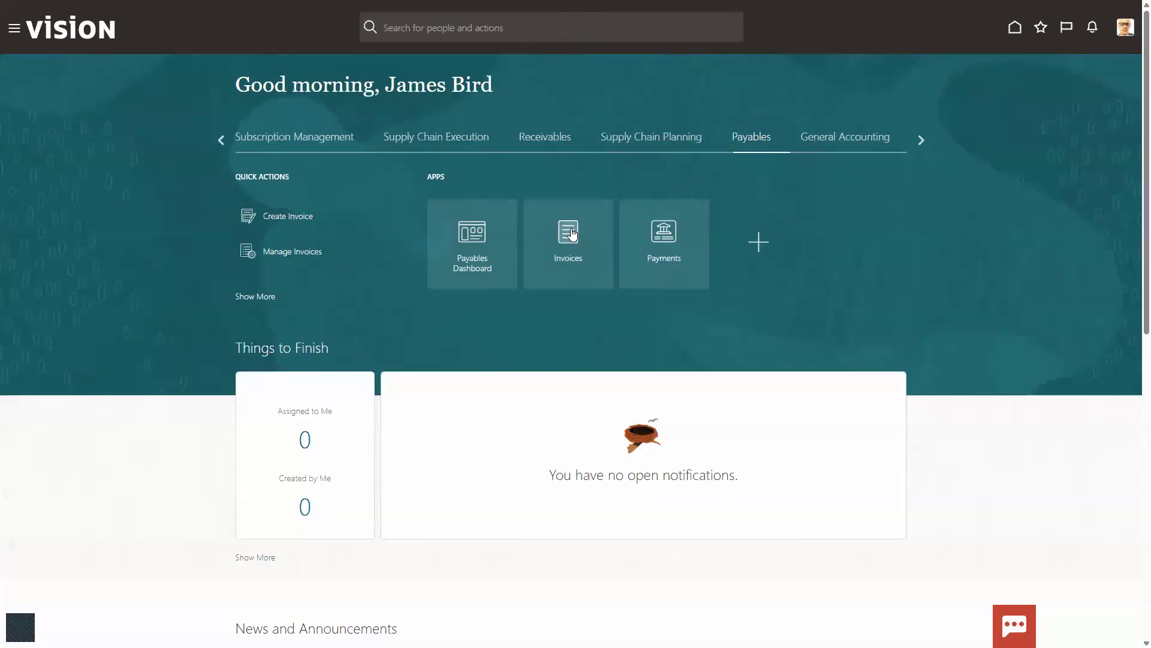
{"action": "left_click", "coordinate": [571, 234]}
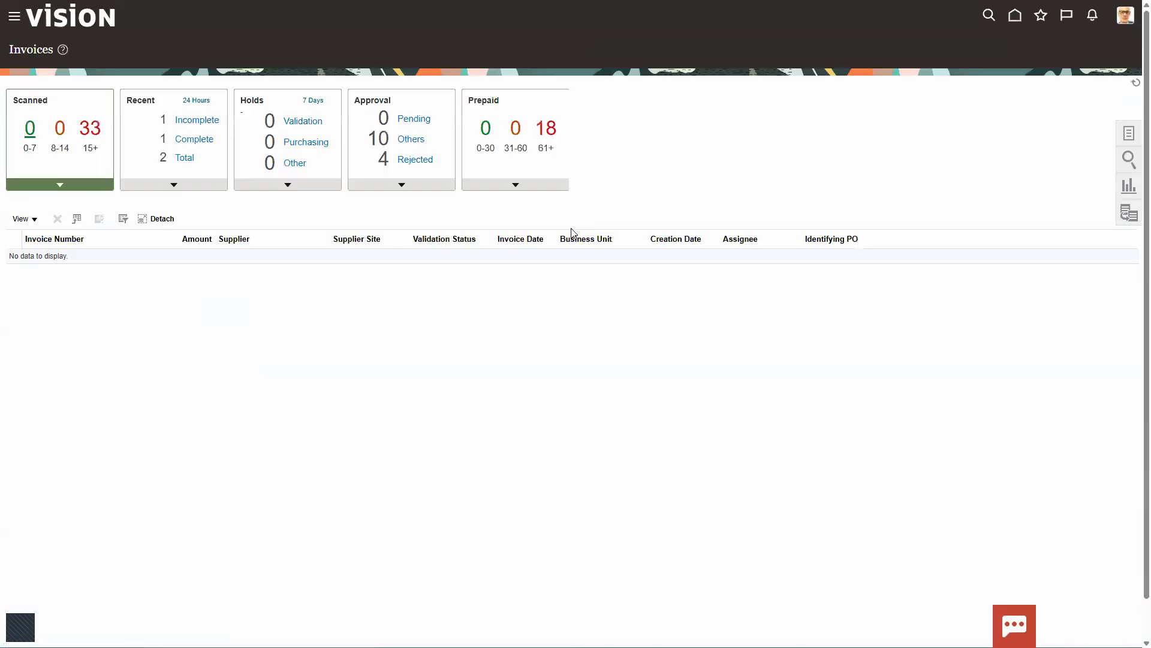
{"action": "left_click", "coordinate": [1128, 133]}
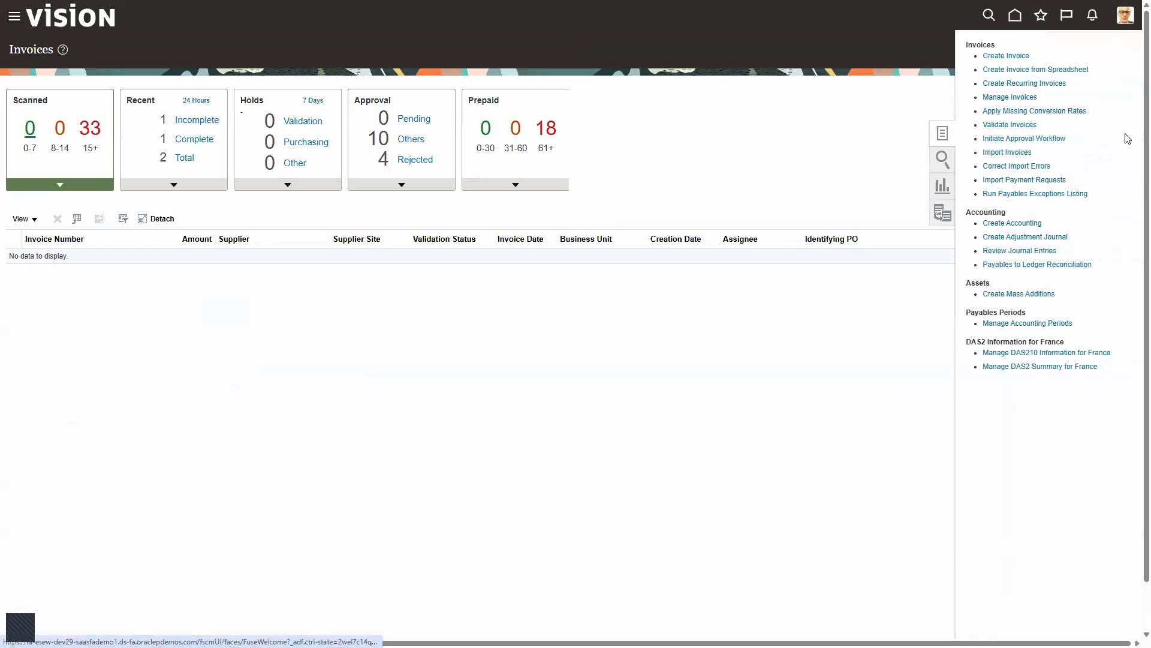
{"action": "left_click", "coordinate": [988, 97]}
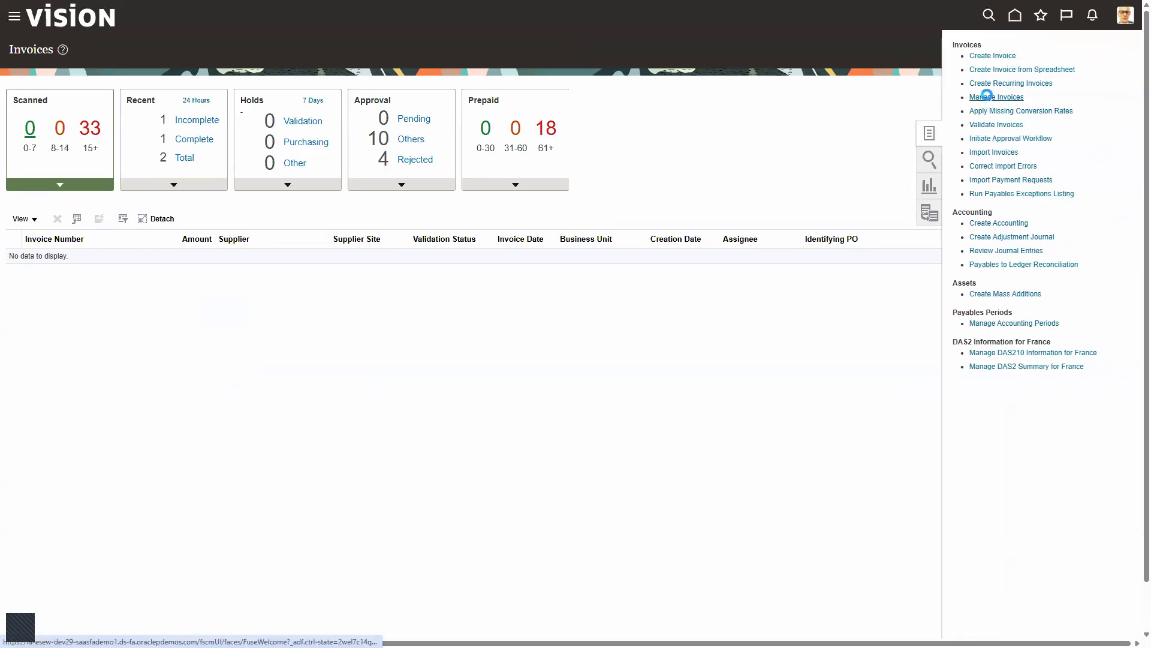
- Search for payables invoices with the invoice date 12/06/25, agreeing to search by date only
{"action": "left_click", "coordinate": [263, 214]}
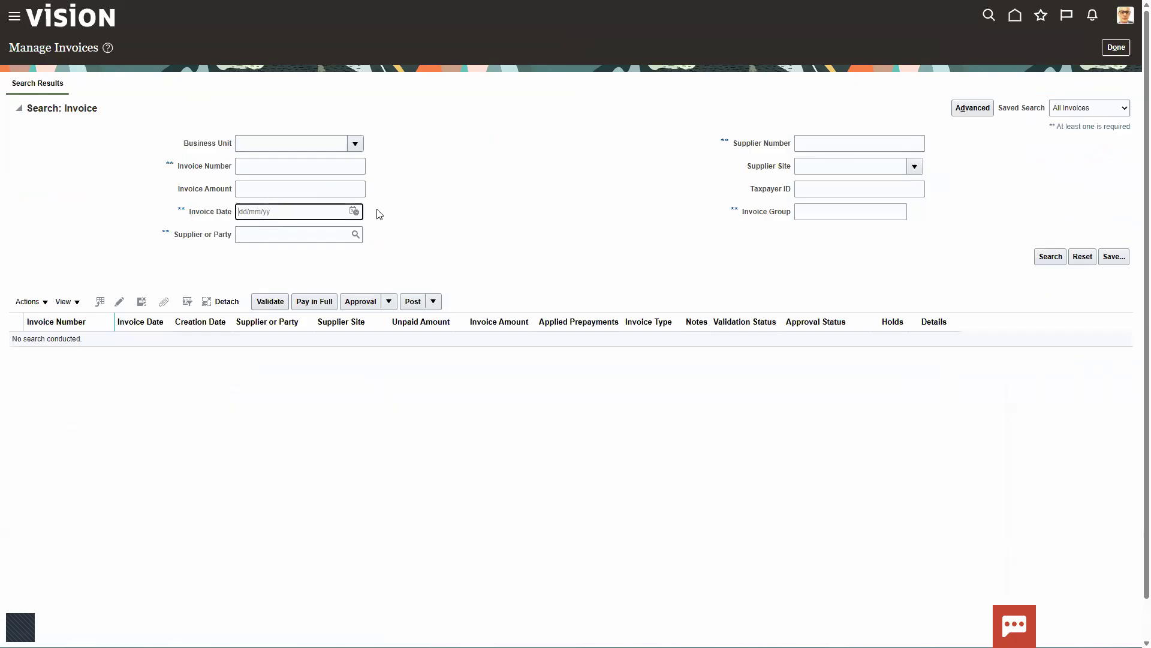
{"action": "left_click", "coordinate": [354, 211]}
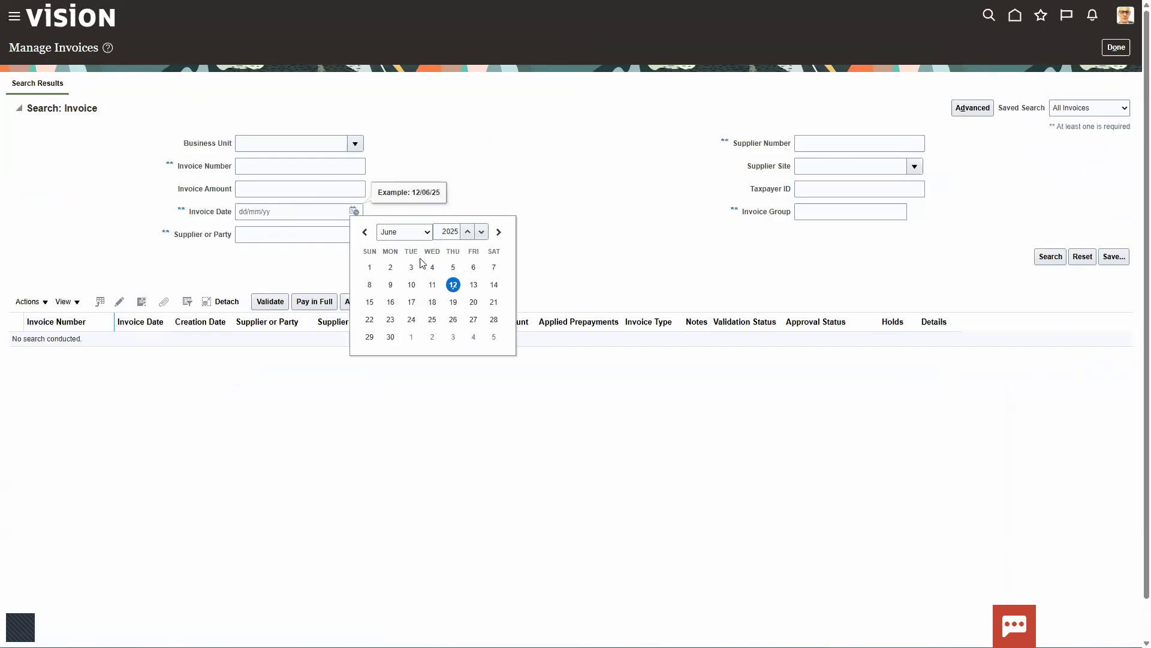
{"action": "left_click", "coordinate": [452, 284]}
{"action": "left_click", "coordinate": [1055, 260]}
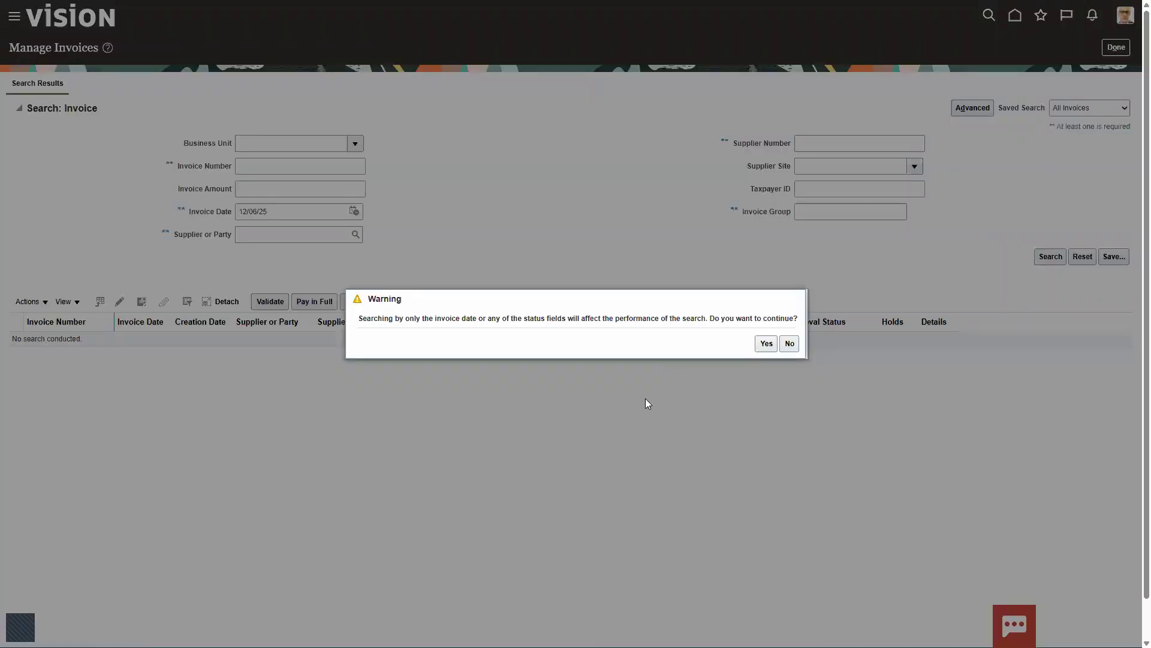
{"action": "left_click", "coordinate": [766, 344]}
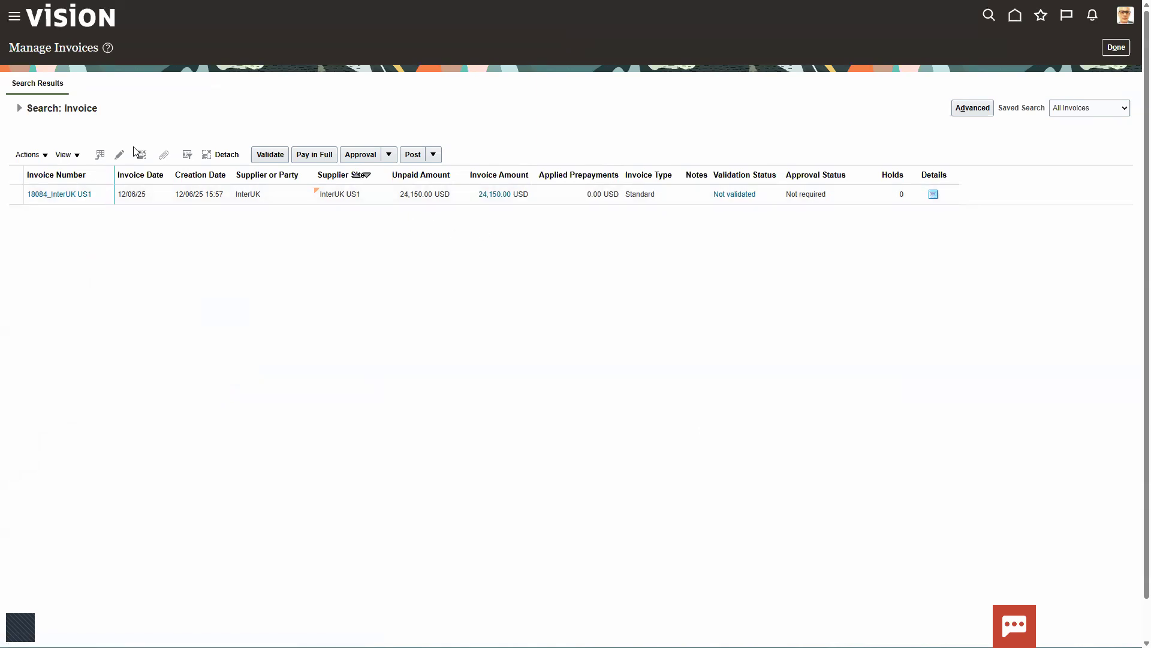
- Open the InterUK supplier invoice and review its lines and the available invoice actions
{"action": "left_click", "coordinate": [62, 194]}
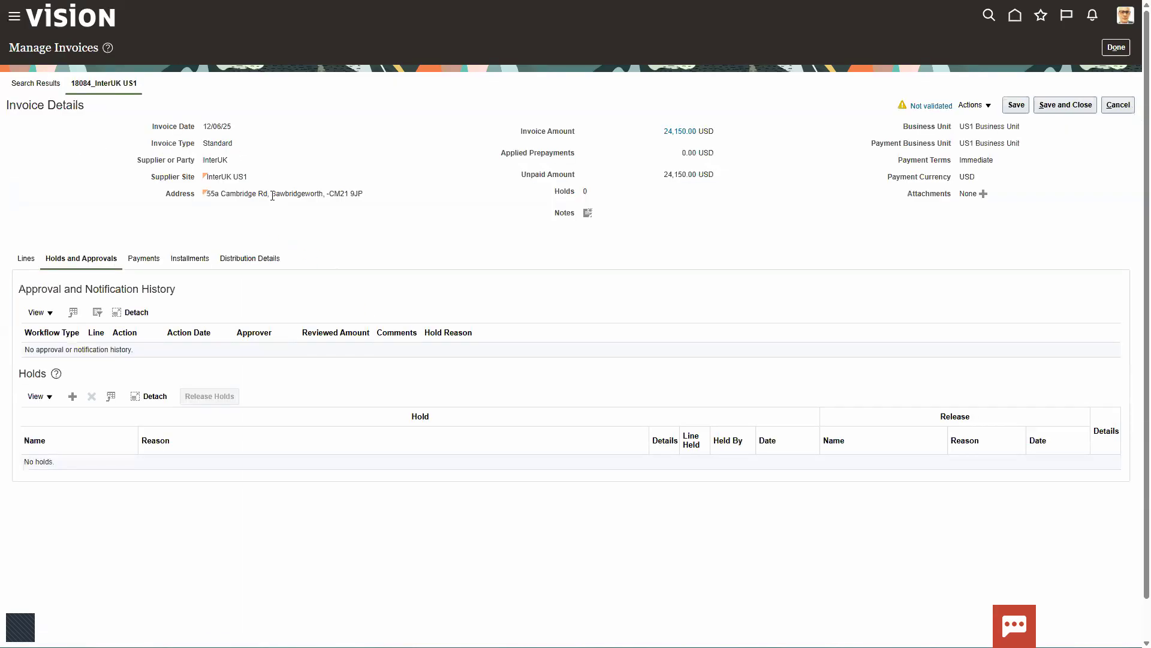
{"action": "left_click", "coordinate": [26, 259]}
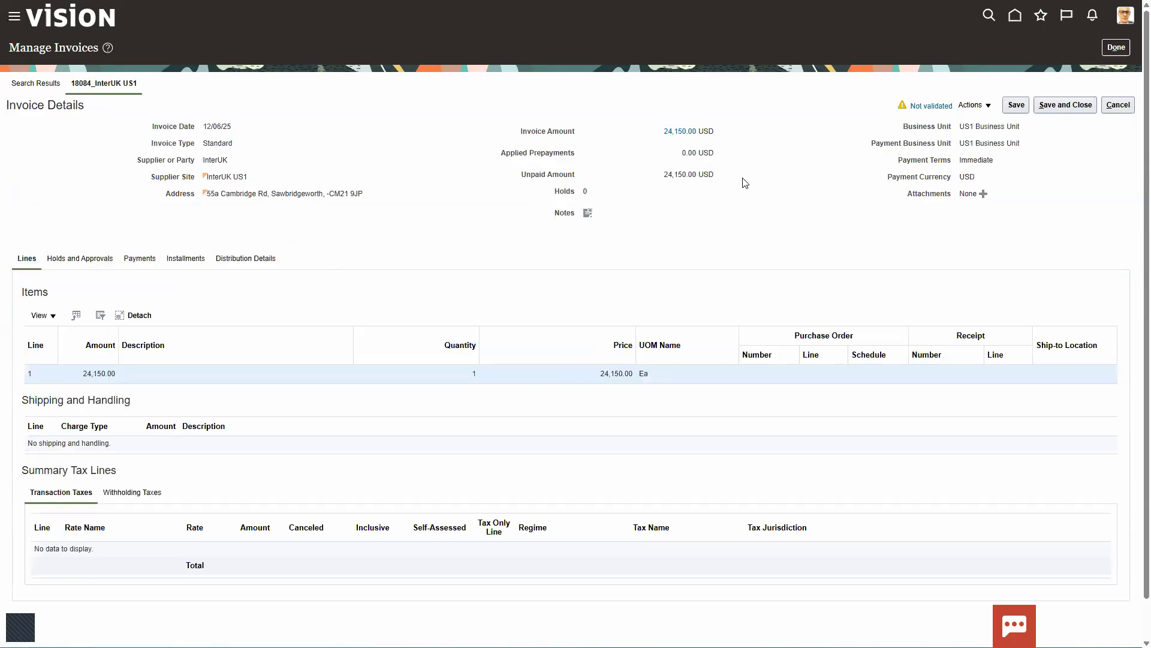
{"action": "left_click", "coordinate": [967, 106]}
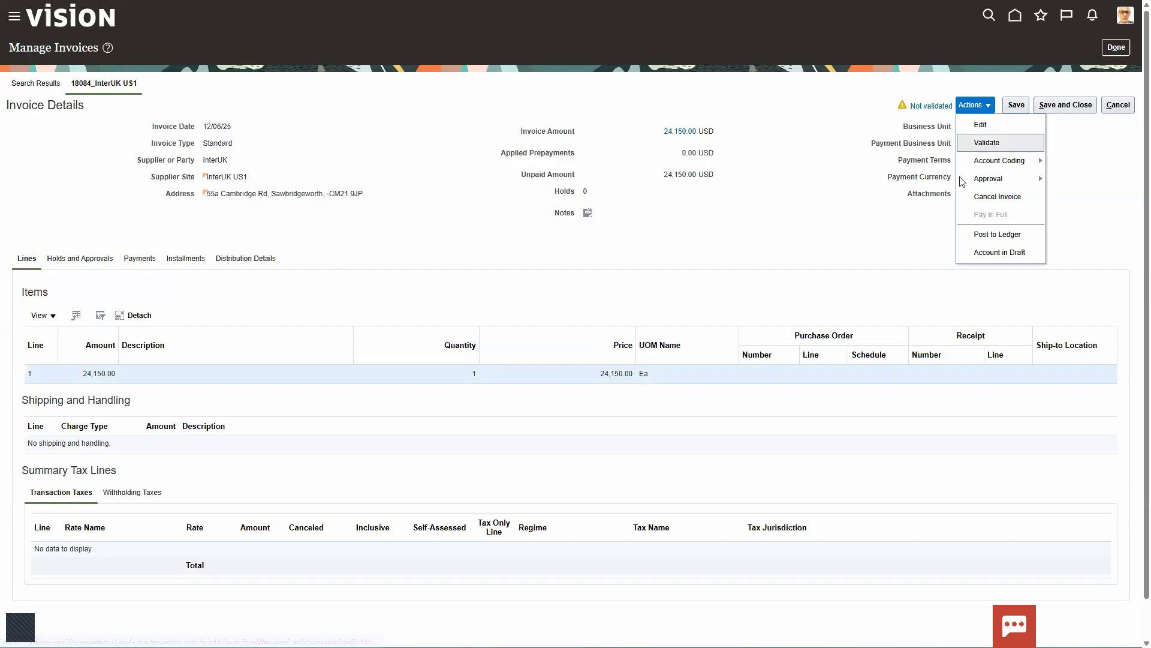
{"action": "left_click", "coordinate": [789, 216]}
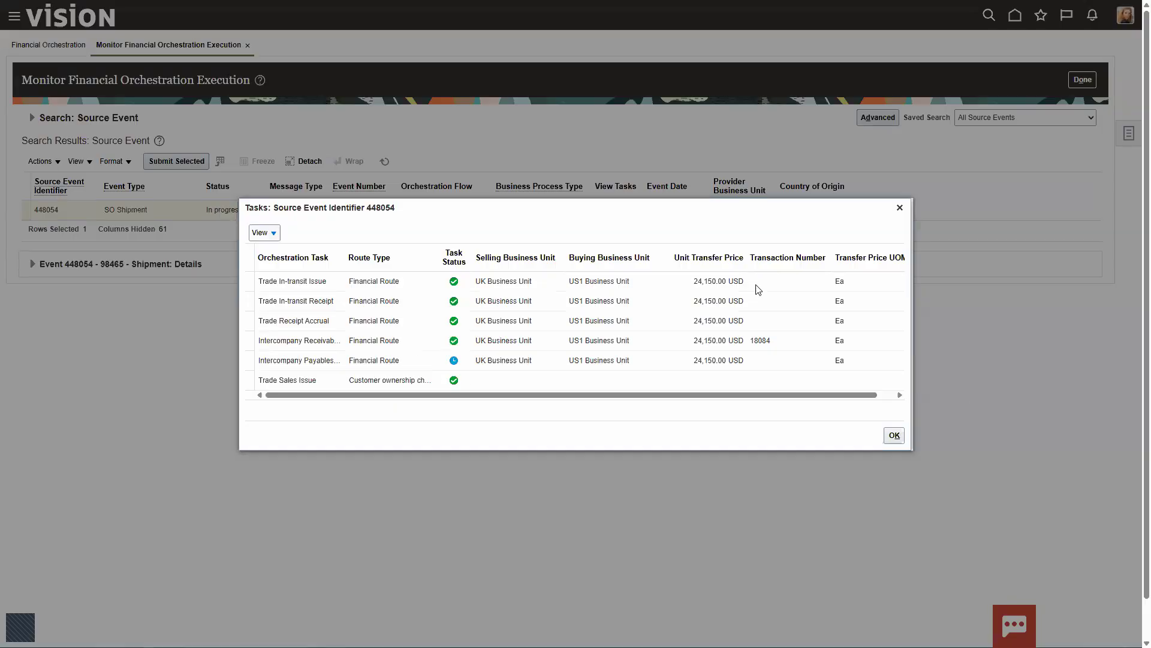
- Refresh the source events in Monitor Financial Orchestration Execution and search item AS86004 again with the status Completed
{"action": "left_click", "coordinate": [900, 207]}
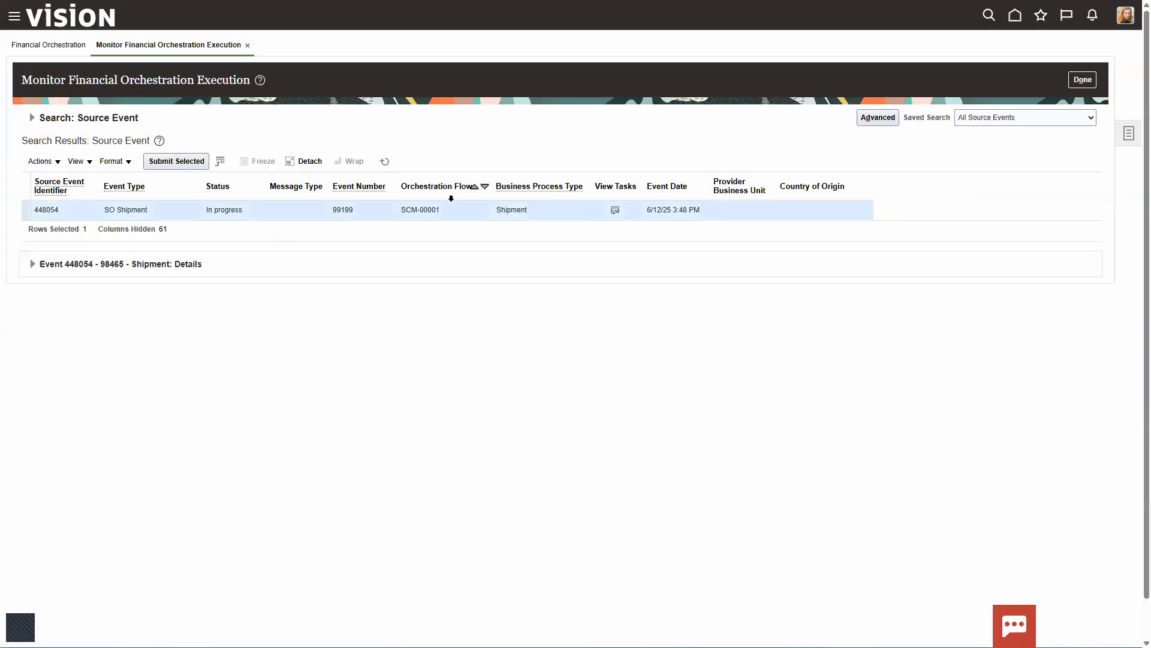
{"action": "left_click", "coordinate": [385, 161]}
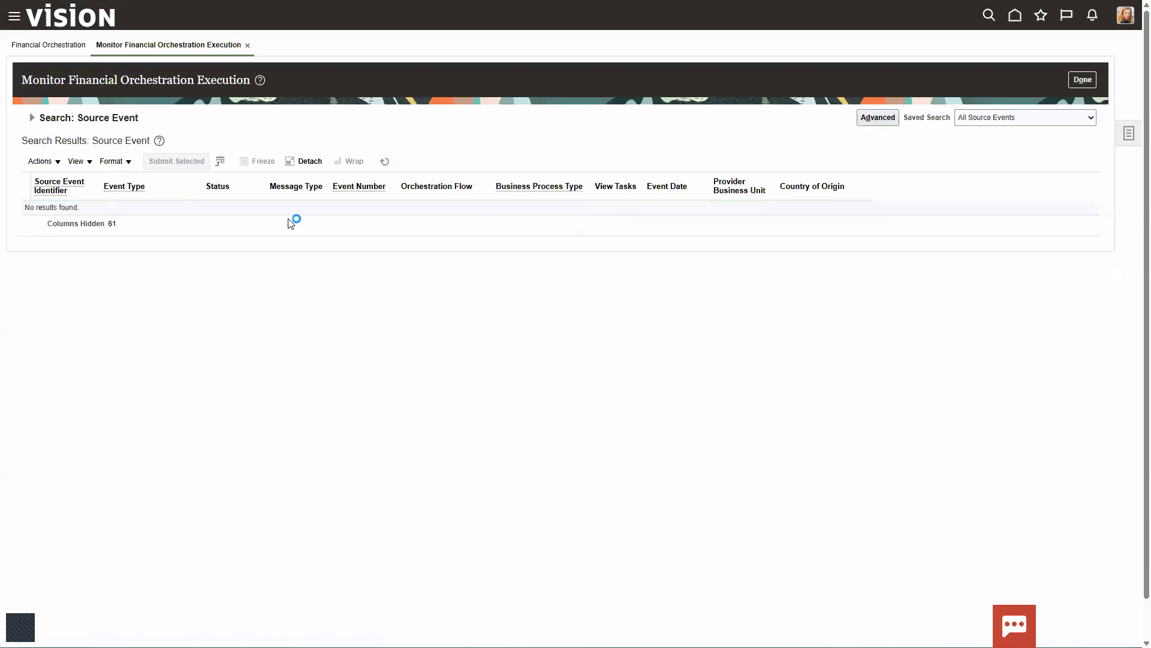
{"action": "left_click", "coordinate": [32, 118]}
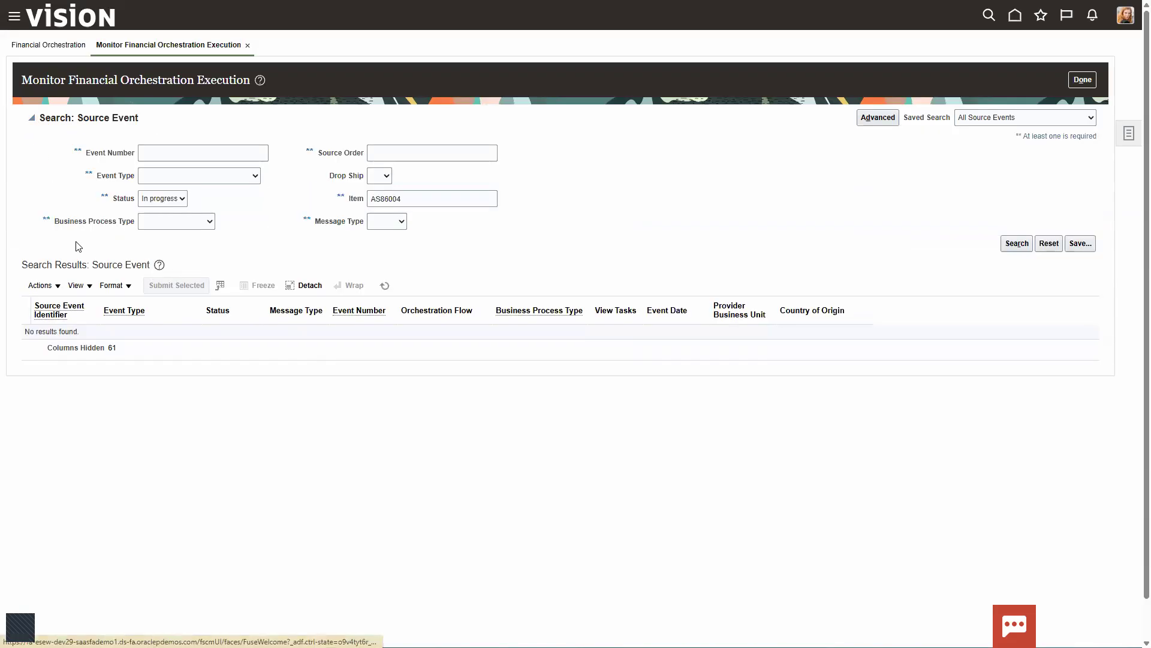
{"action": "left_click", "coordinate": [183, 199]}
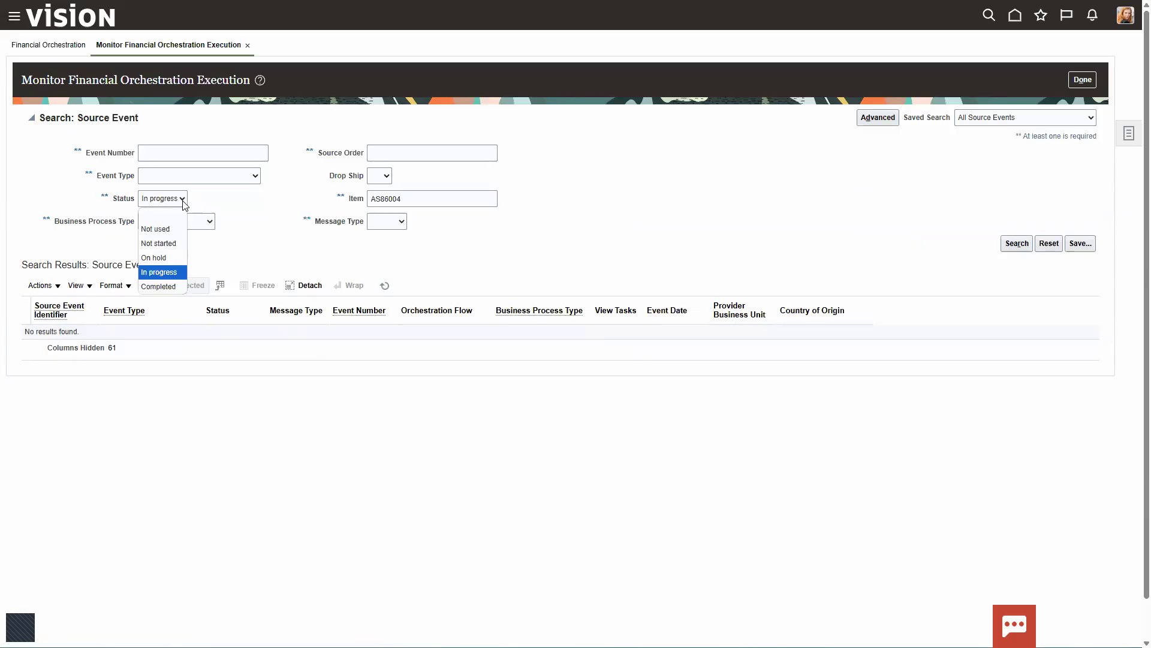
{"action": "left_click", "coordinate": [167, 287]}
{"action": "left_click", "coordinate": [1015, 247]}
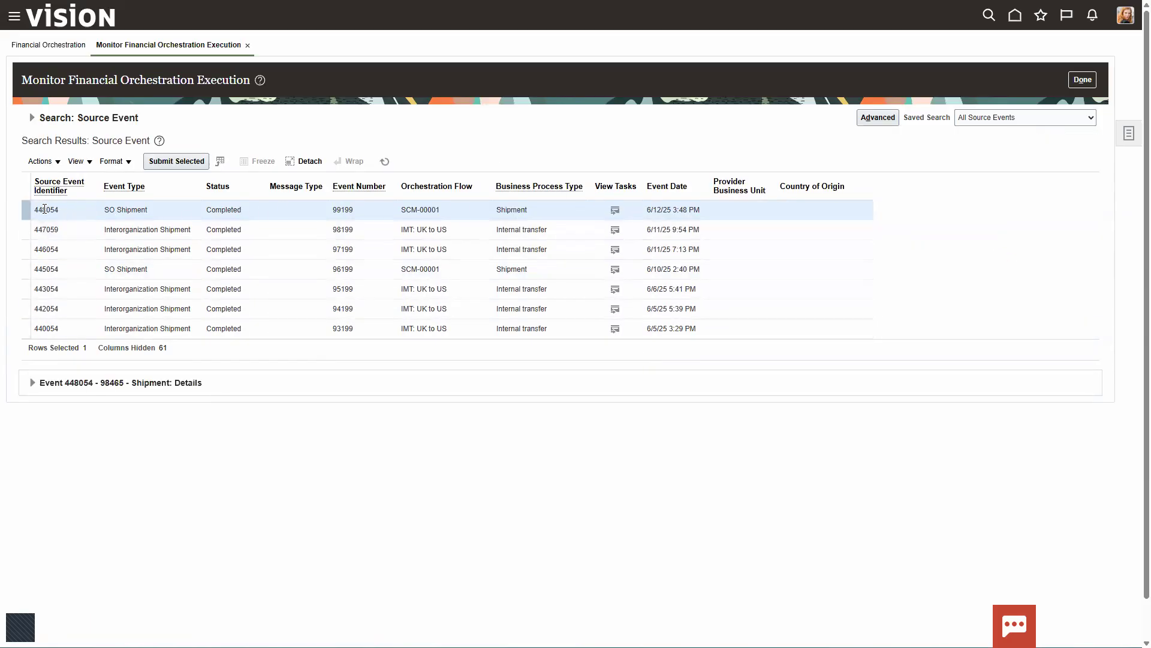
- Review the orchestration tasks of the SO Shipment source event dated 6/12/25 3:48 PM and close the task list
{"action": "left_click", "coordinate": [84, 207]}
{"action": "left_click", "coordinate": [615, 210]}
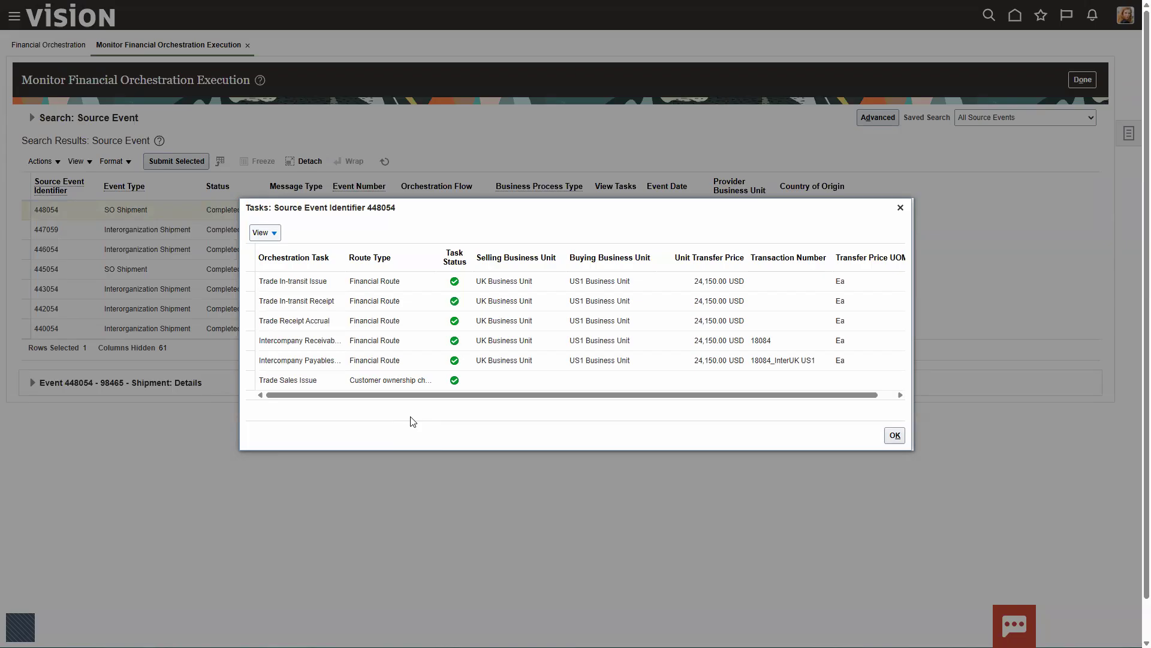
{"action": "left_click", "coordinate": [895, 435]}
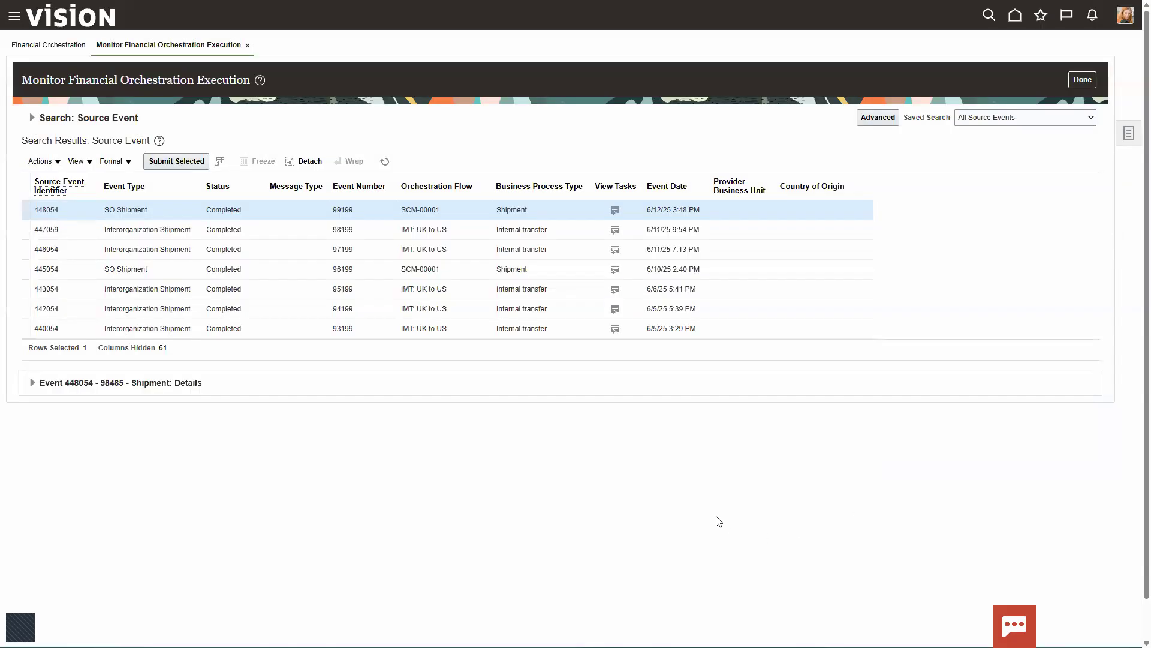